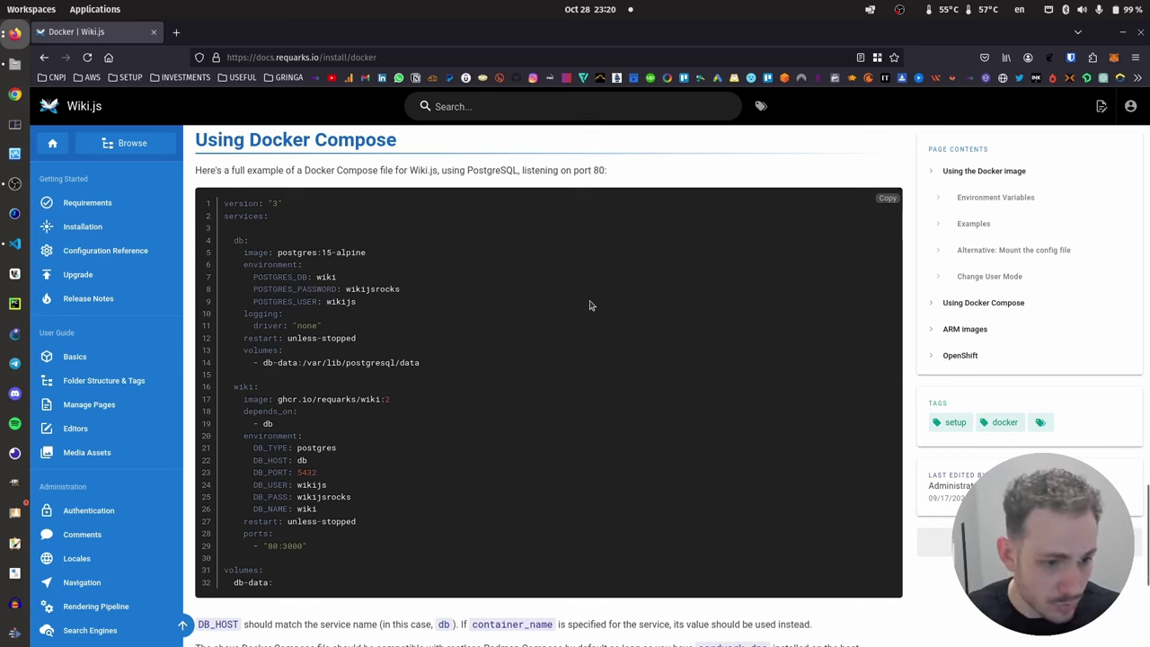
# Copy the full Docker Compose example from the Wiki.js documentation and switch to docker-compose.yml in Visual Studio Code.
pyautogui.click(887, 198)
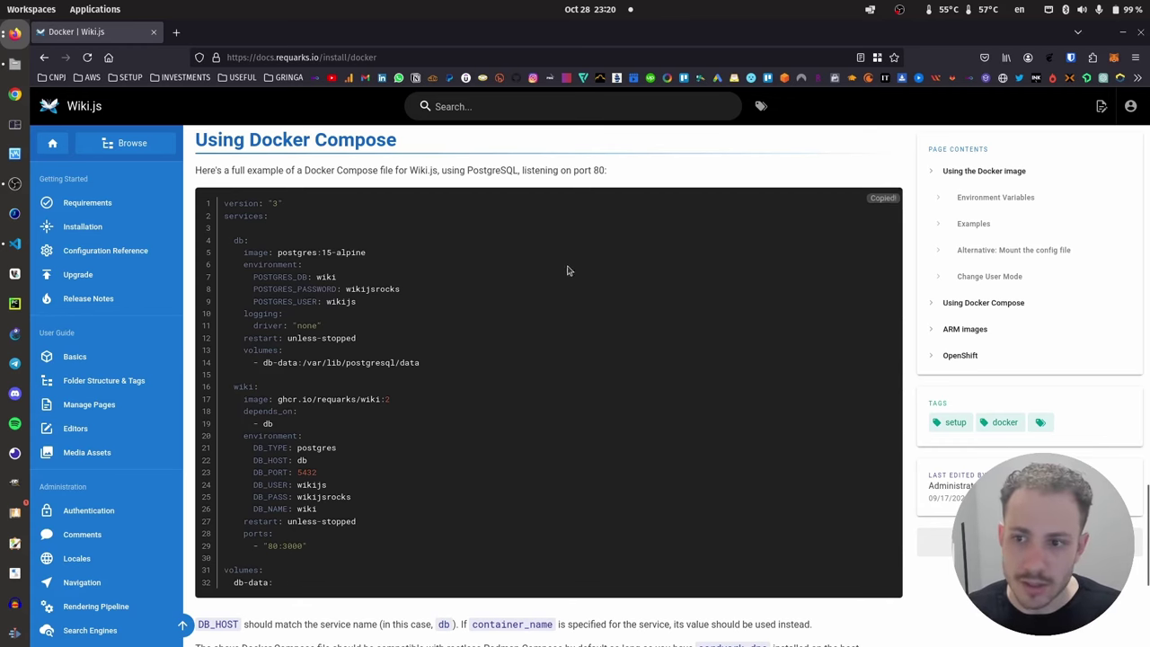
pyautogui.hotkey('alt', 'Tab')
pyautogui.press('Tab')
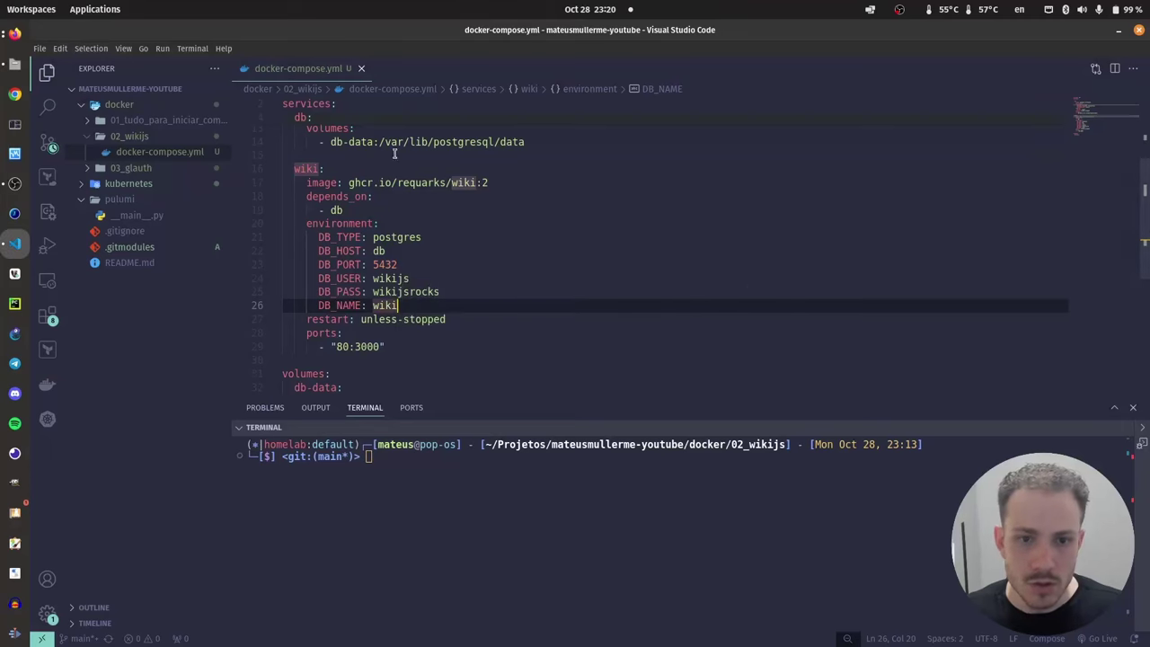
# Examine the db and wiki service definitions and the volumes section in docker-compose.yml.
pyautogui.click(461, 182)
pyautogui.scroll(-5, 467, 213)
pyautogui.scroll(3, 432, 171)
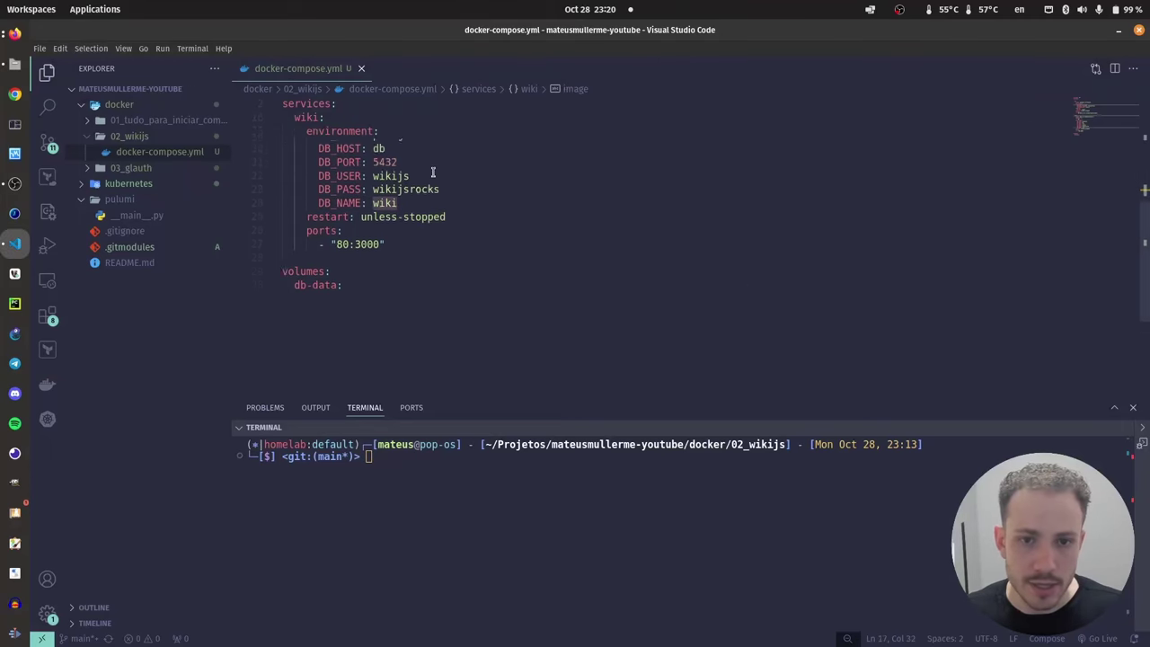
pyautogui.scroll(5, 432, 172)
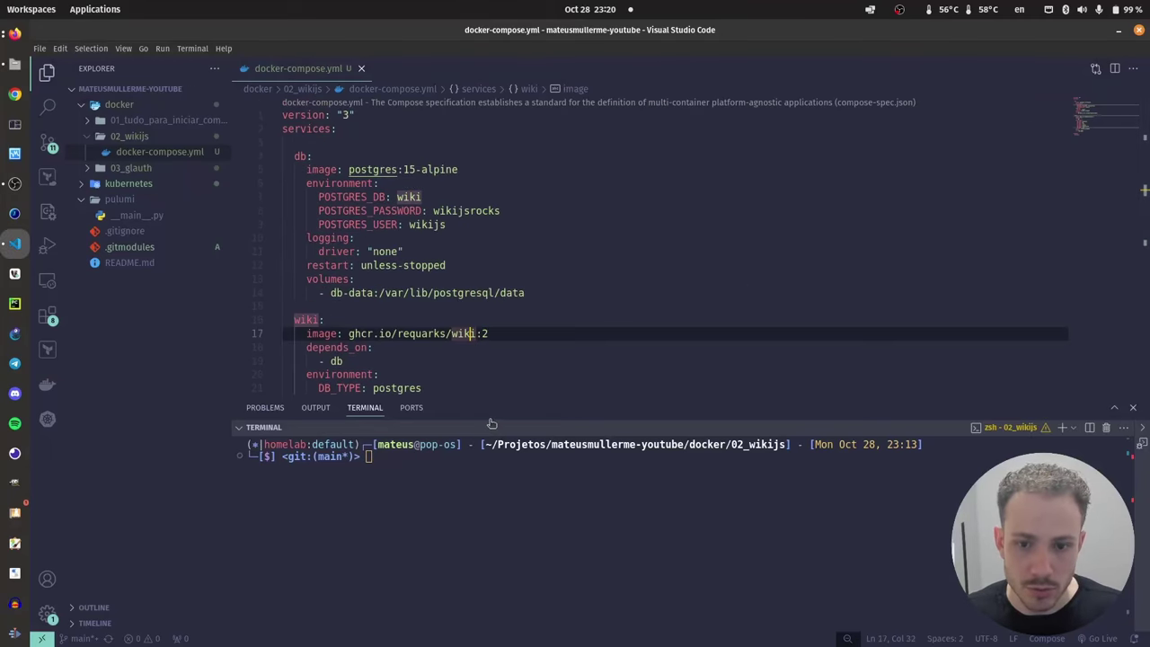
pyautogui.scroll(-3, 429, 304)
pyautogui.scroll(2, 430, 304)
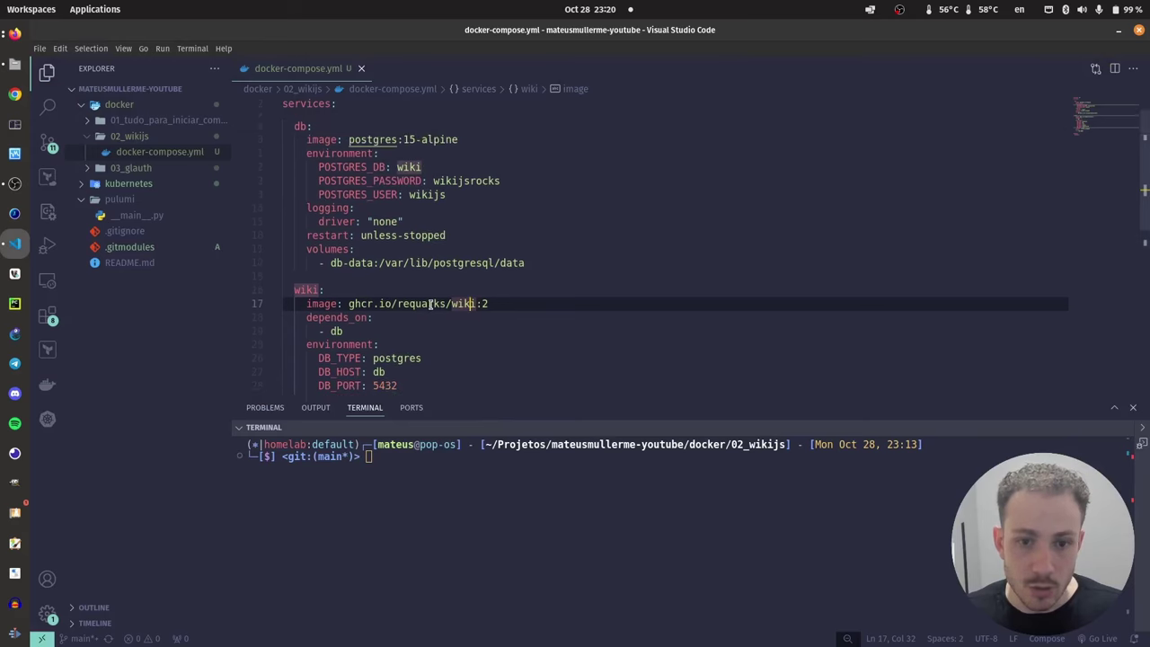
pyautogui.scroll(2, 430, 304)
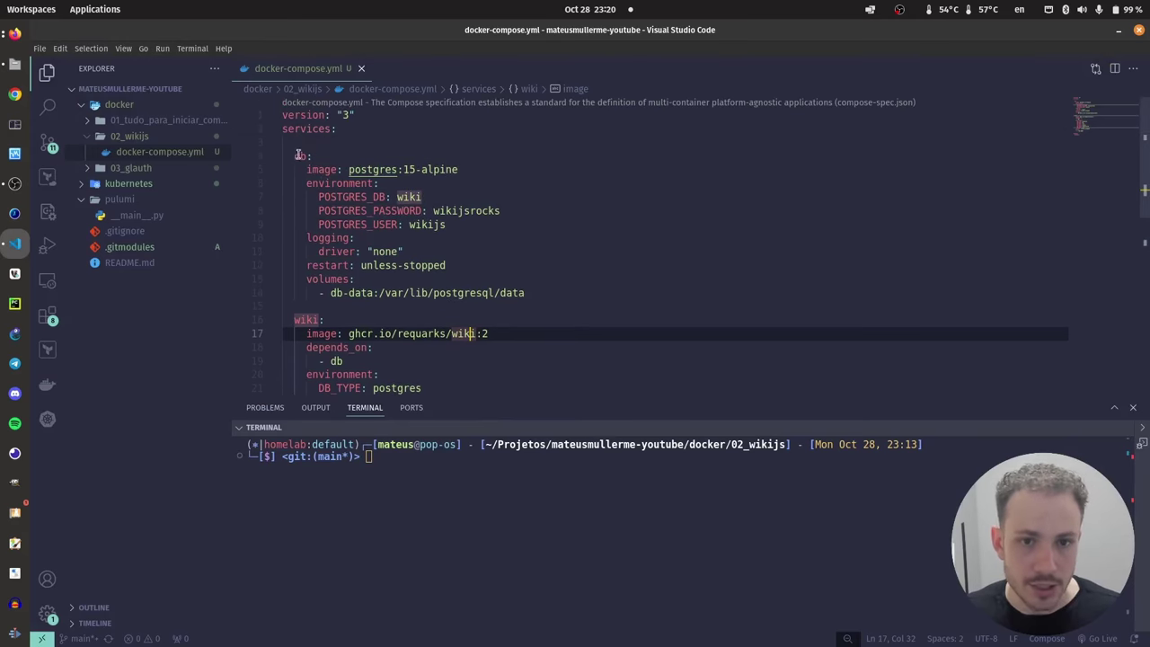
pyautogui.moveTo(285, 142); pyautogui.dragTo(598, 293)
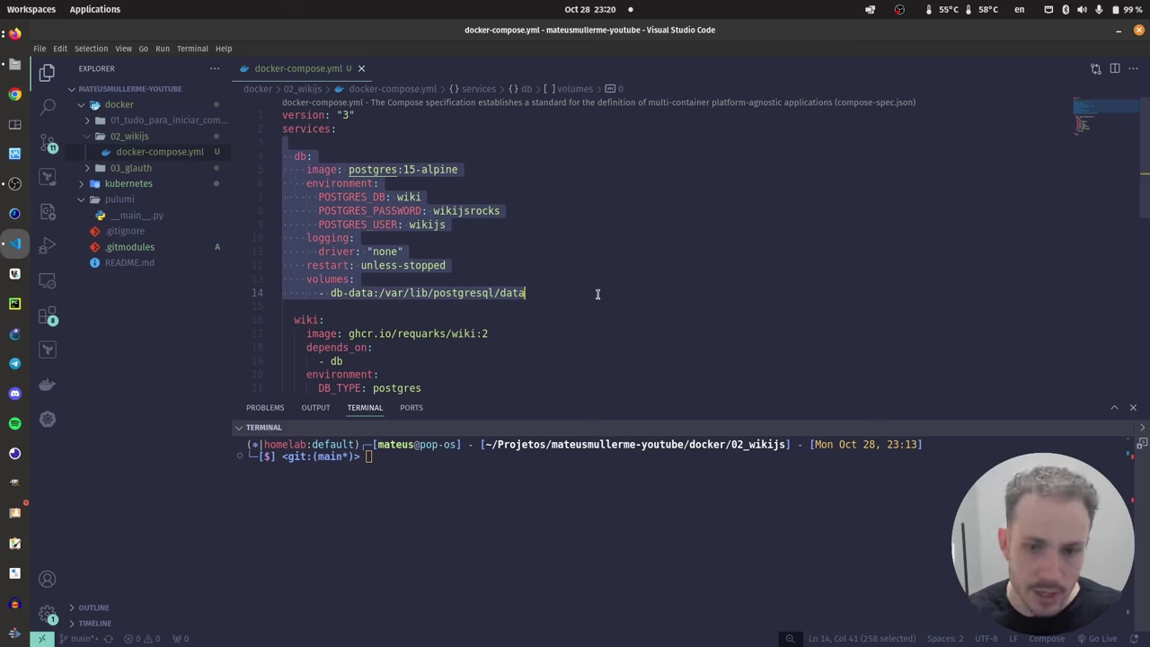
pyautogui.scroll(-4, 593, 287)
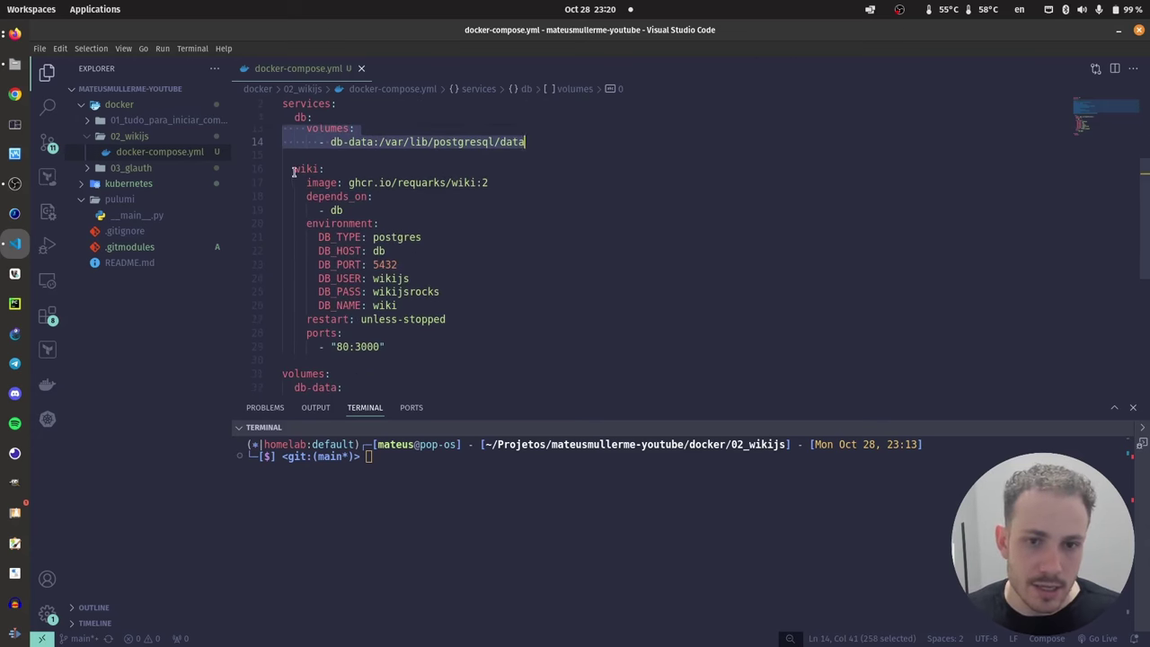
pyautogui.moveTo(294, 169); pyautogui.dragTo(443, 359)
pyautogui.click(452, 339)
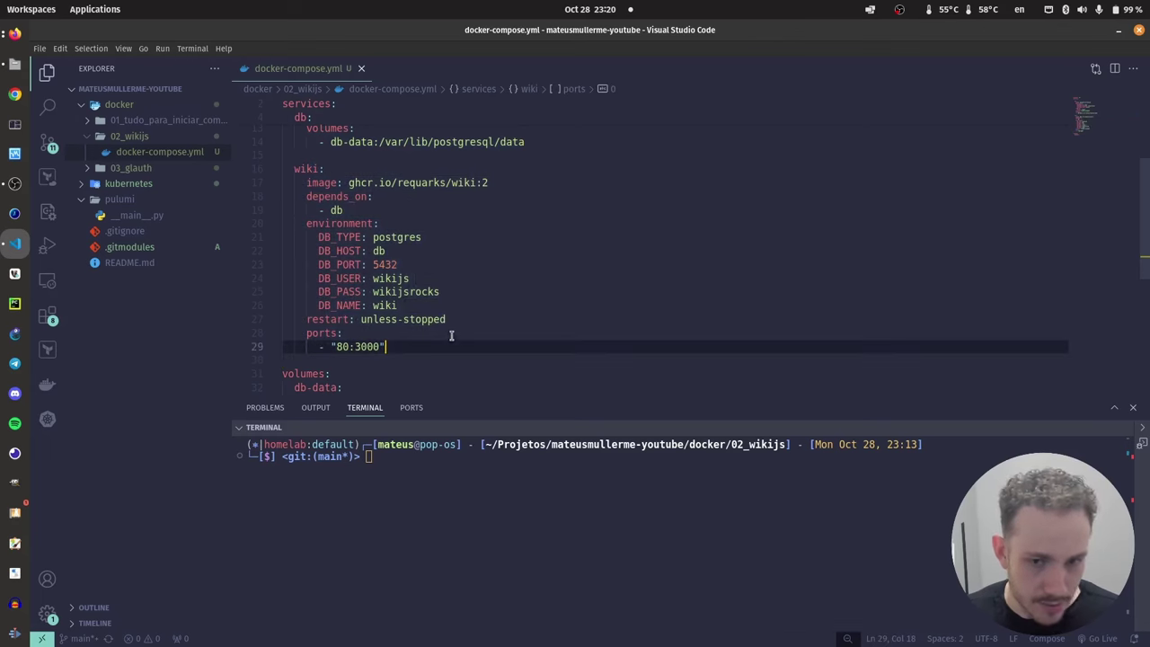
# Set the wiki service's port mapping to "3000:3000", save docker-compose.yml, and review the service block.
pyautogui.scroll(-1, 403, 291)
pyautogui.doubleClick(342, 316)
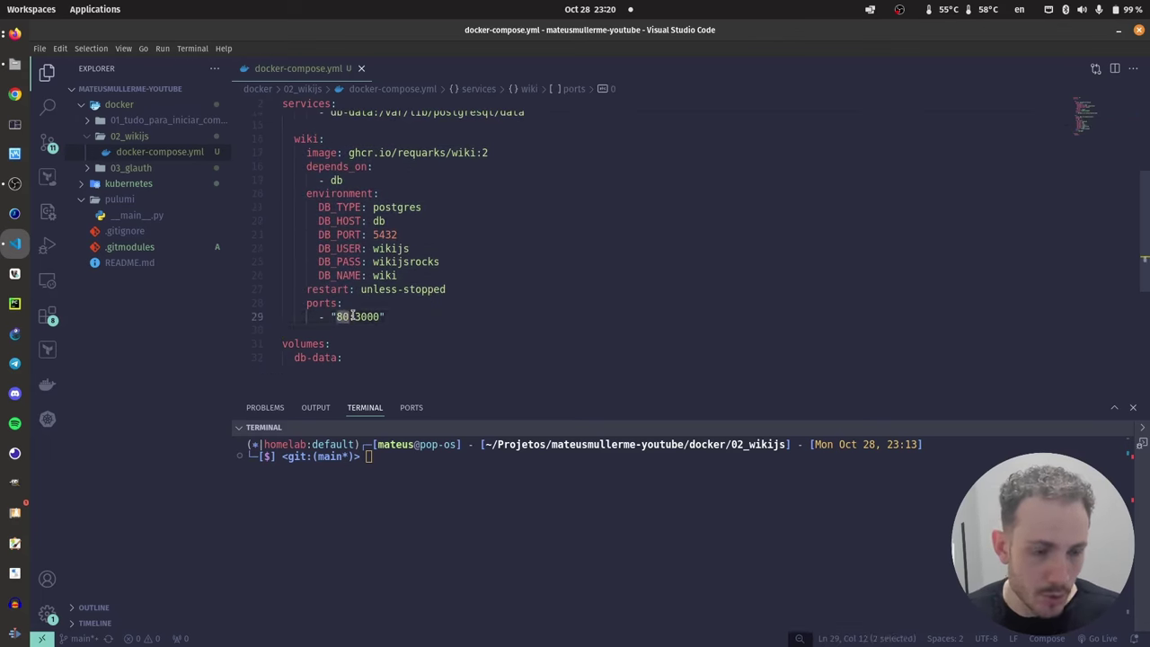
pyautogui.click(362, 320)
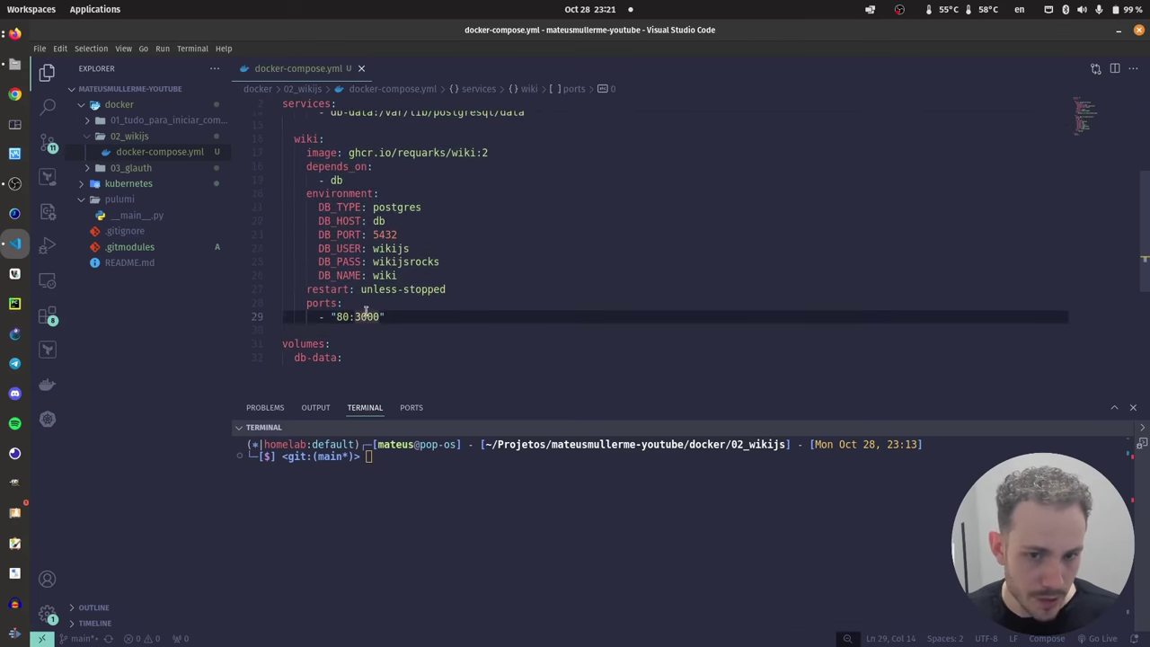
pyautogui.doubleClick(342, 316)
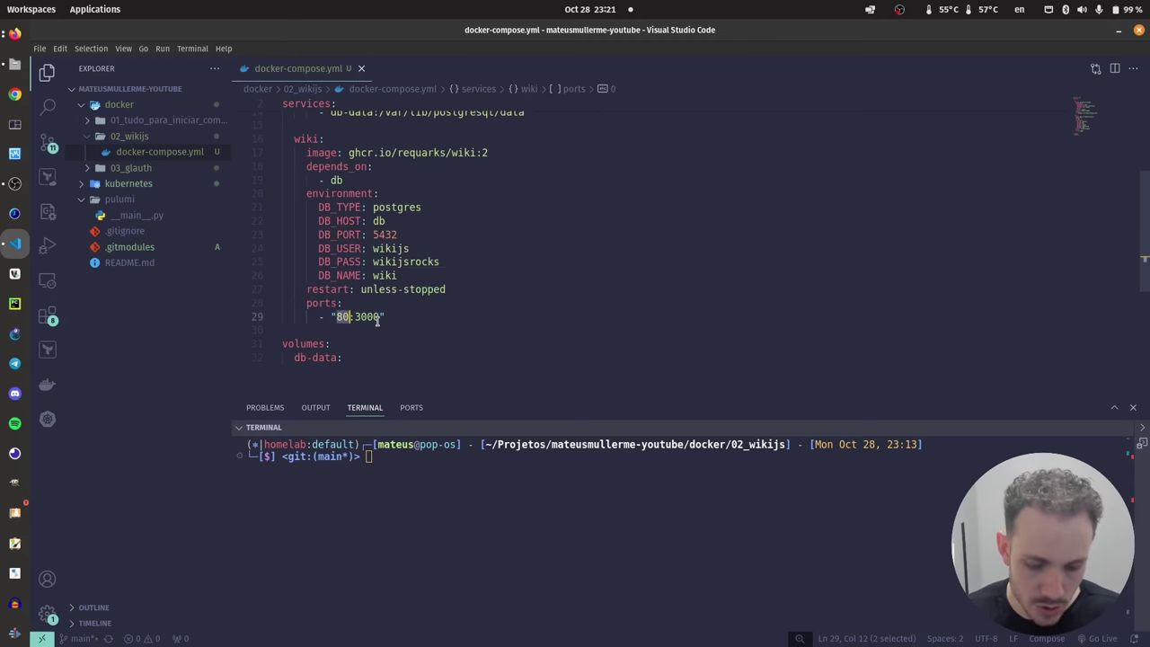
pyautogui.press('super+b')
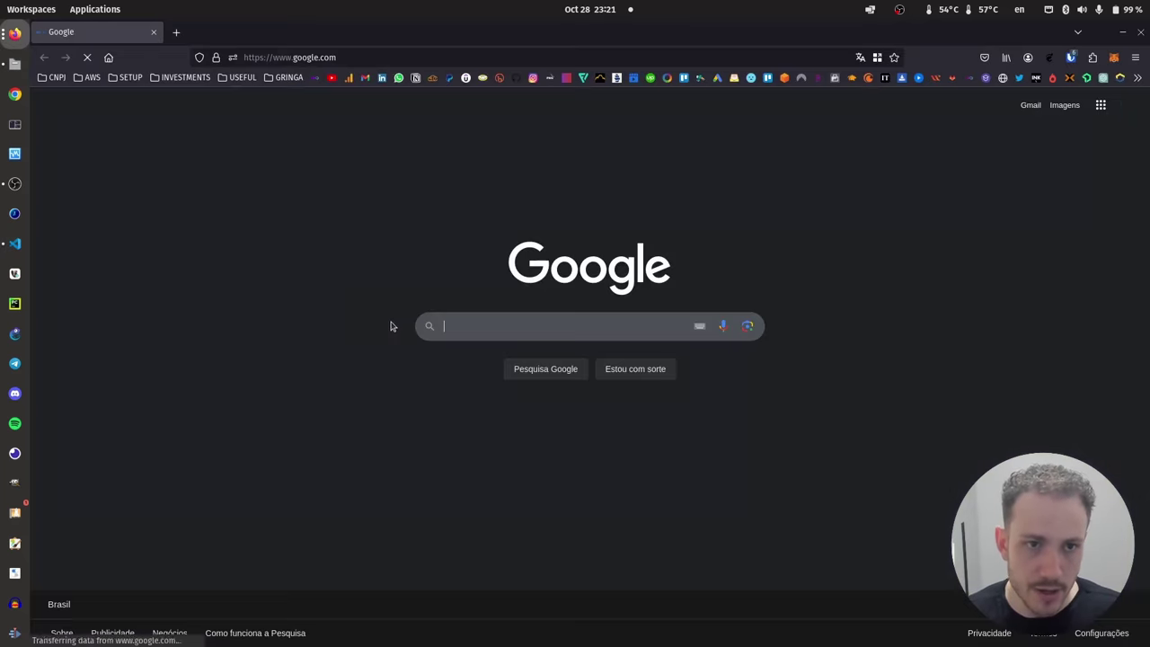
pyautogui.hotkey('alt', 'Tab')
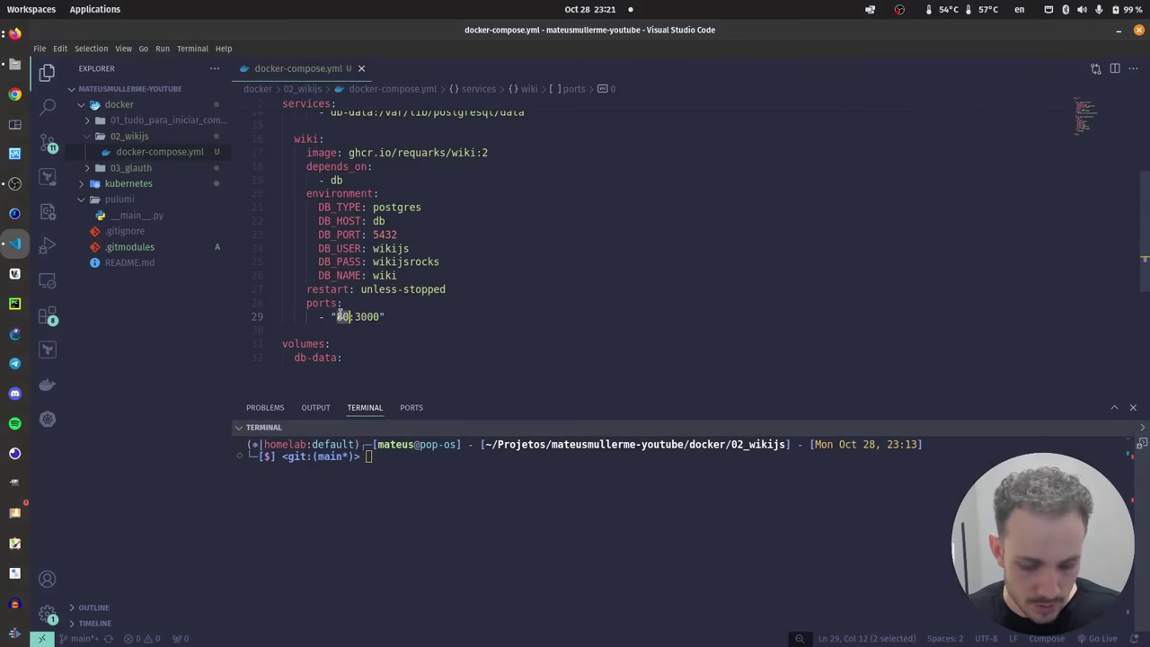
pyautogui.write('3000')
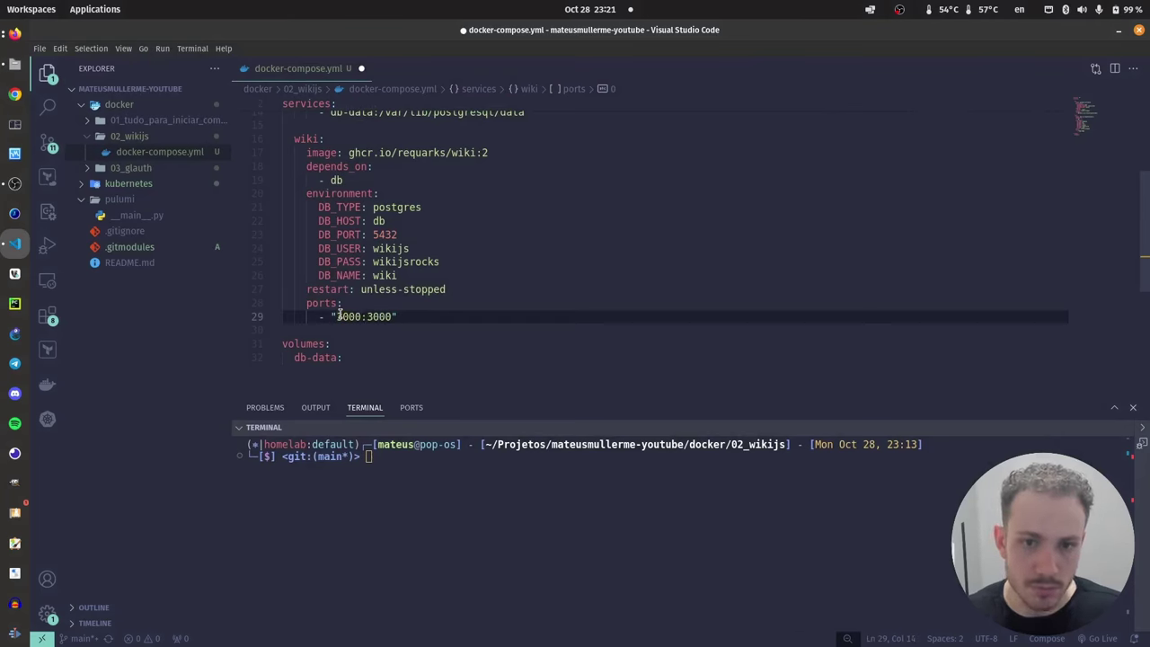
pyautogui.hotkey('ctrl', 's')
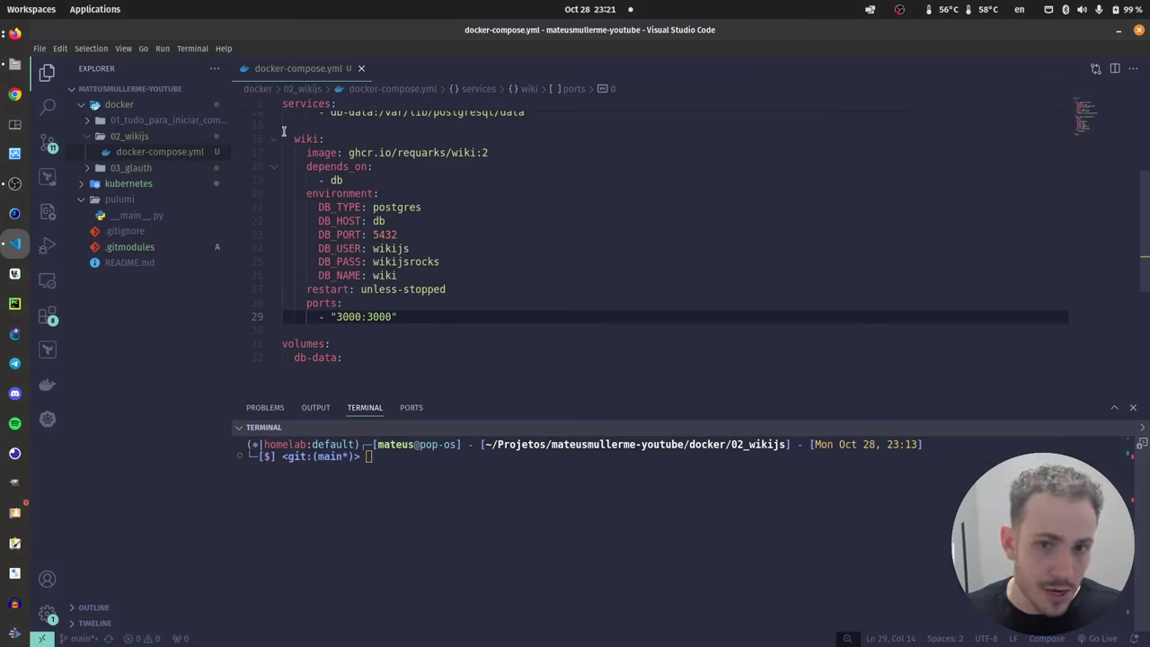
pyautogui.moveTo(290, 141); pyautogui.dragTo(443, 316)
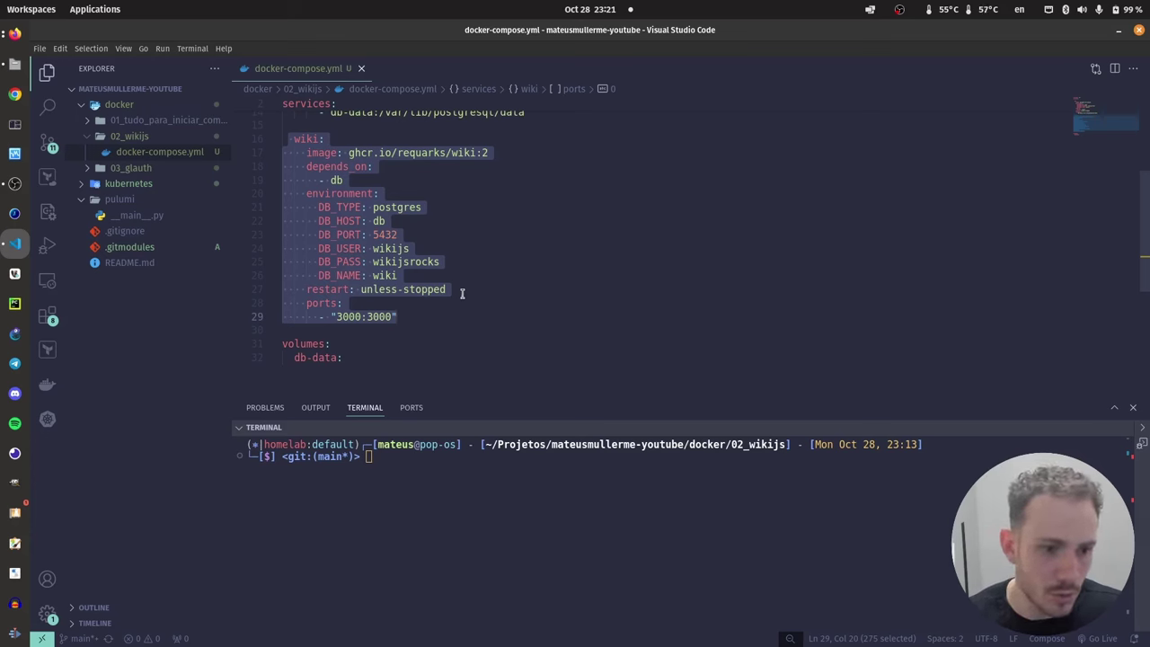
pyautogui.click(376, 361)
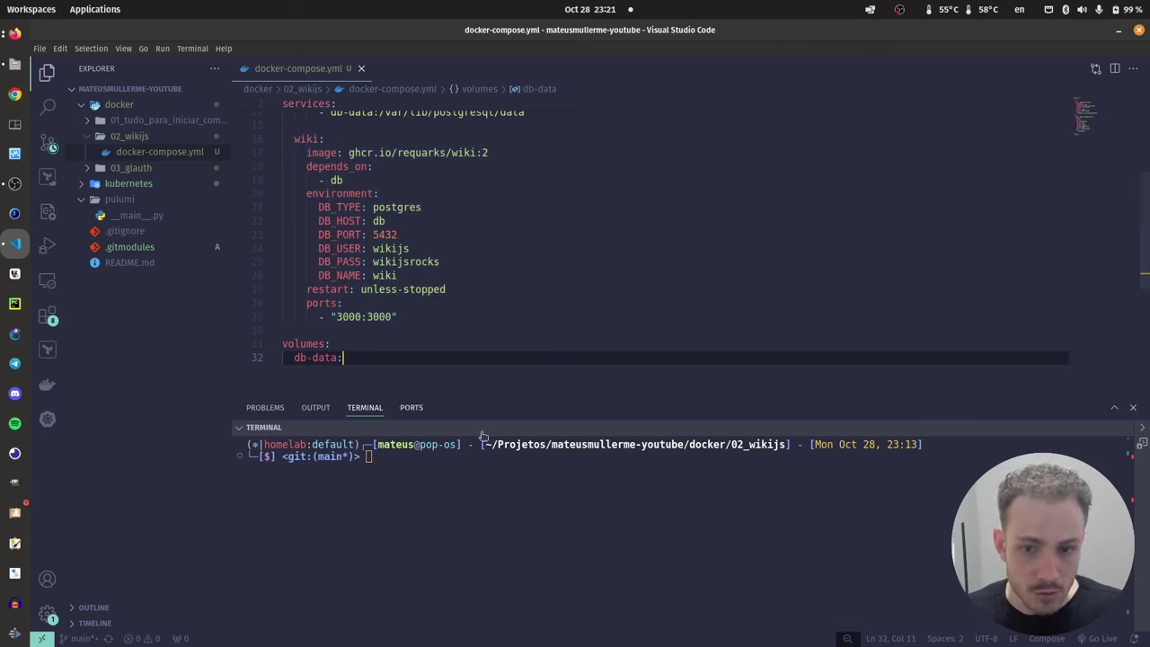
# List the 02_wikijs folder's files in the terminal, run docker-compose up, and check the startup log.
pyautogui.click(586, 480)
pyautogui.write('ls')
pyautogui.press('Return')
pyautogui.write('d')
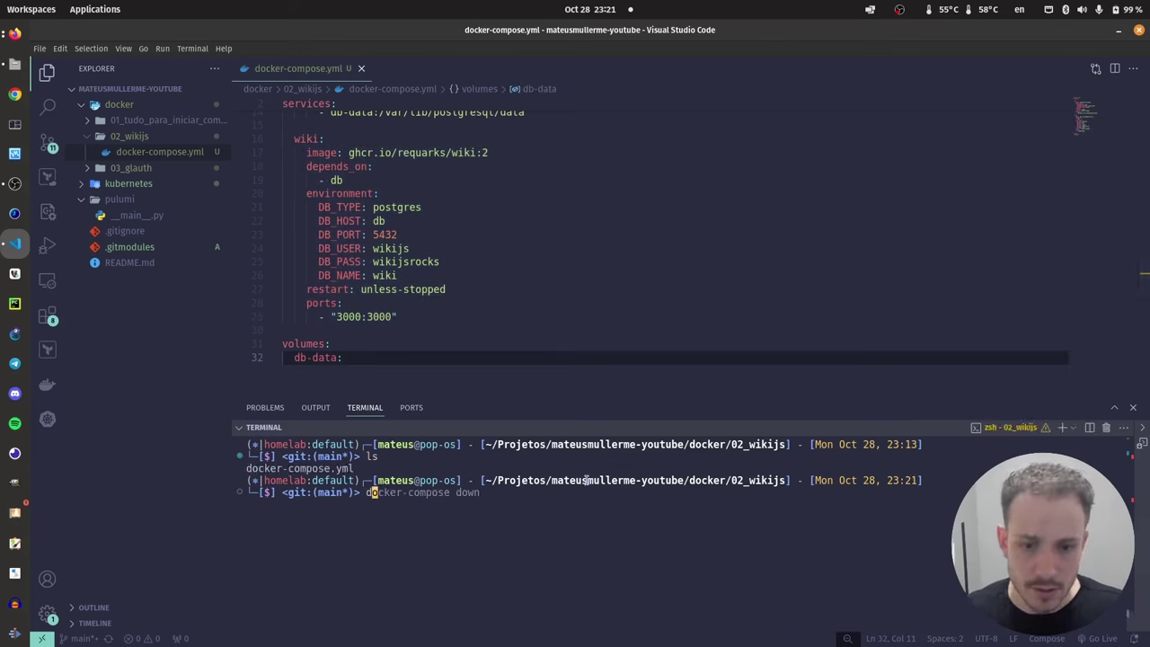
pyautogui.write('ocker-compose up')
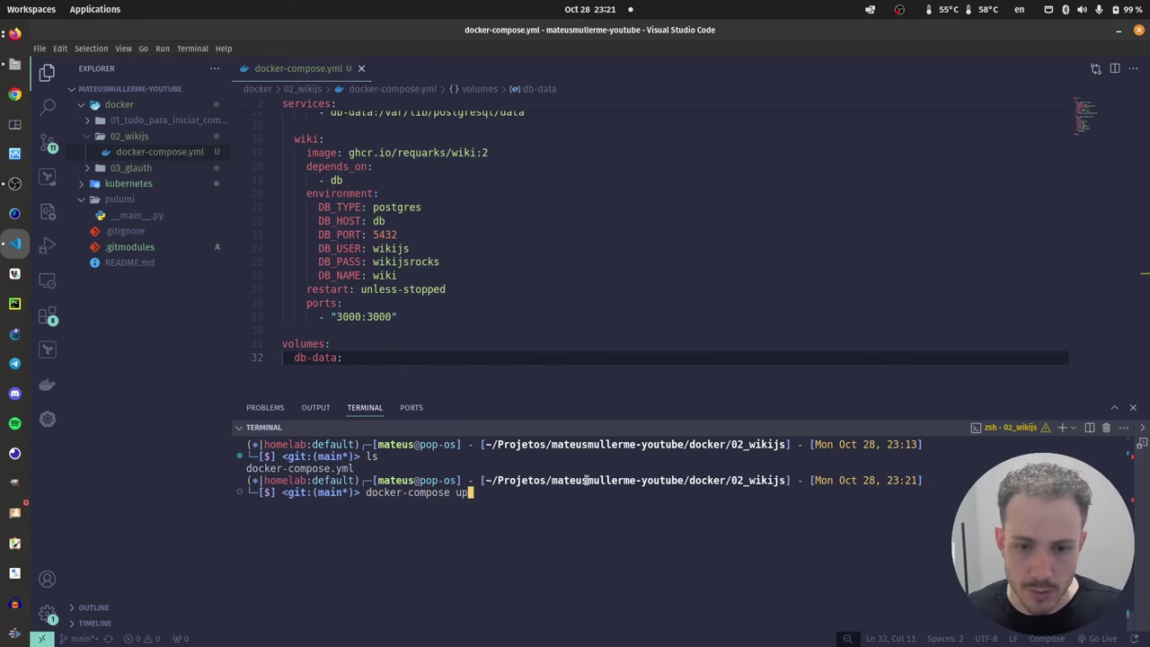
pyautogui.hotkey('ctrl', 'l')
pyautogui.press('Return')
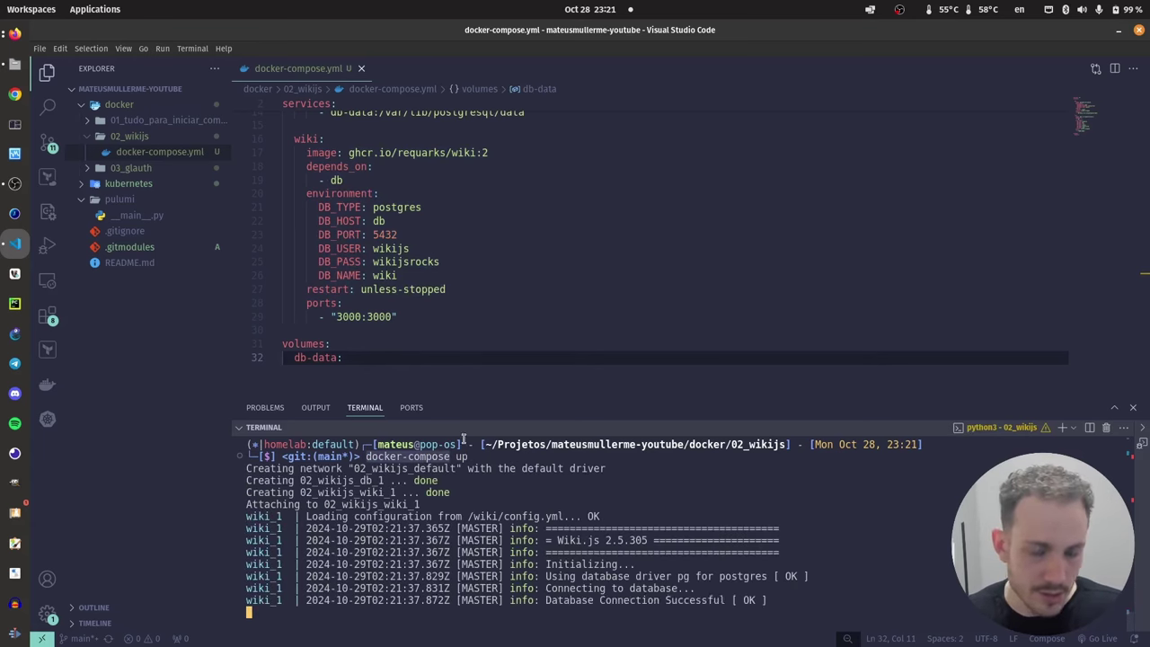
pyautogui.scroll(2, 407, 539)
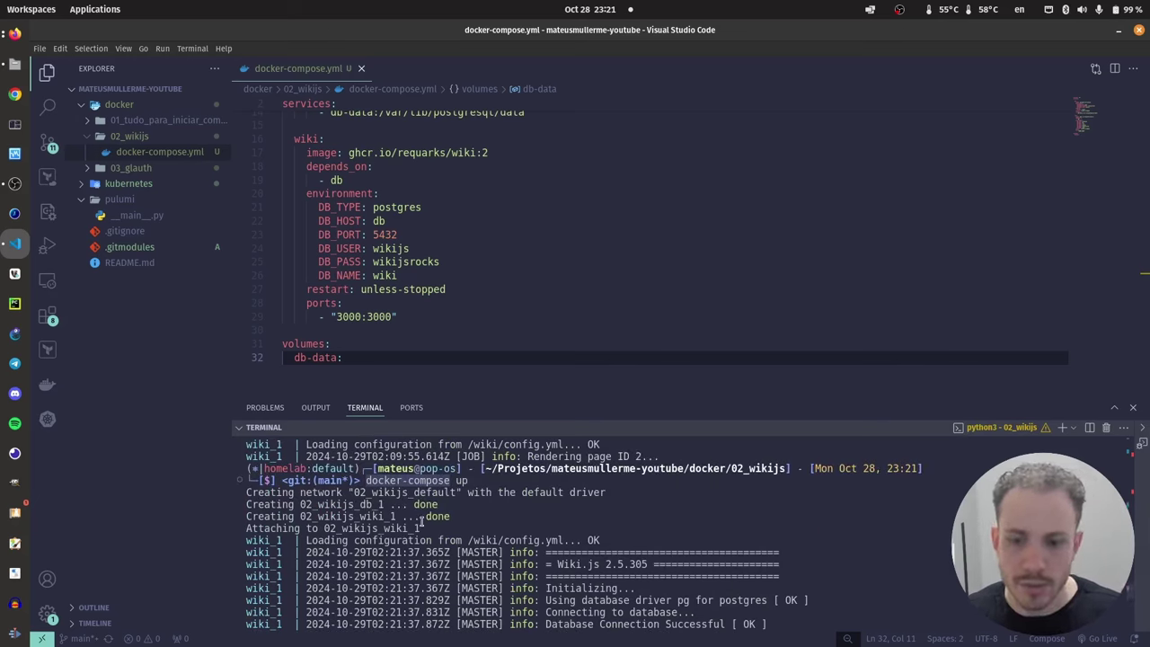
pyautogui.scroll(-3, 480, 526)
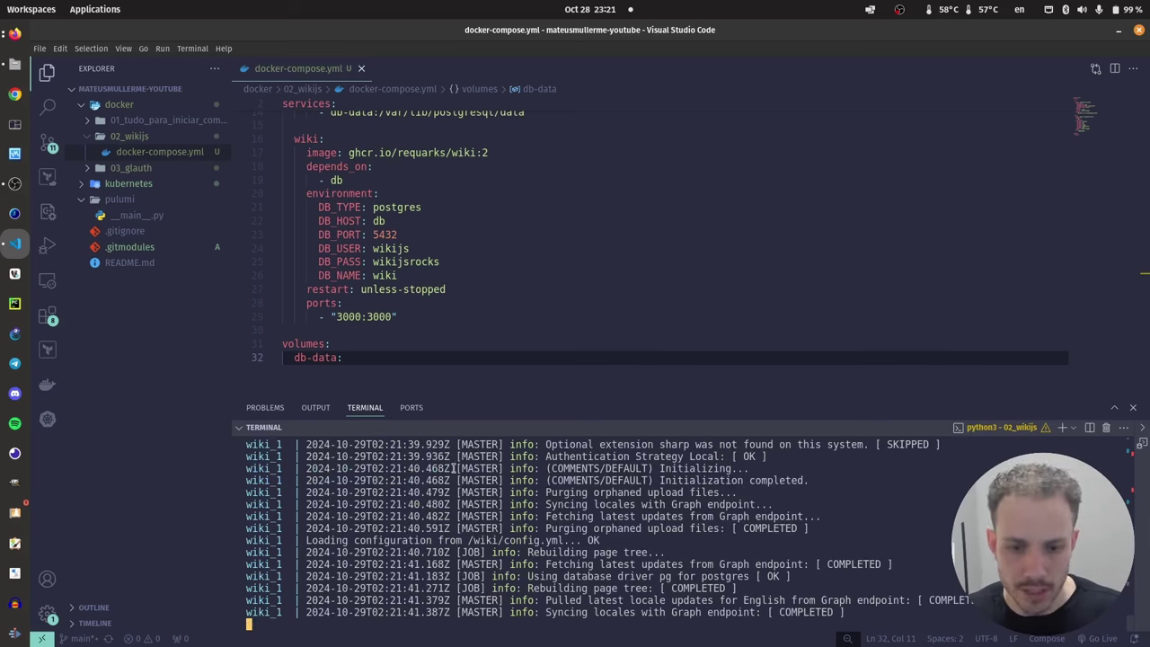
pyautogui.scroll(5, 419, 562)
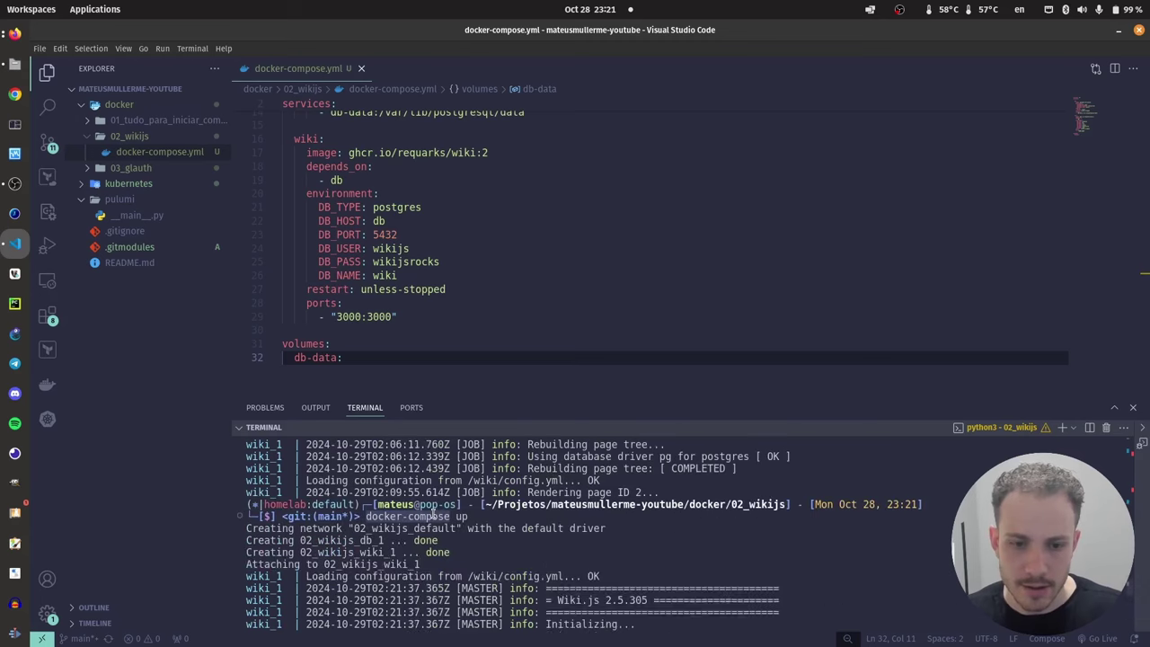
pyautogui.scroll(-5, 397, 510)
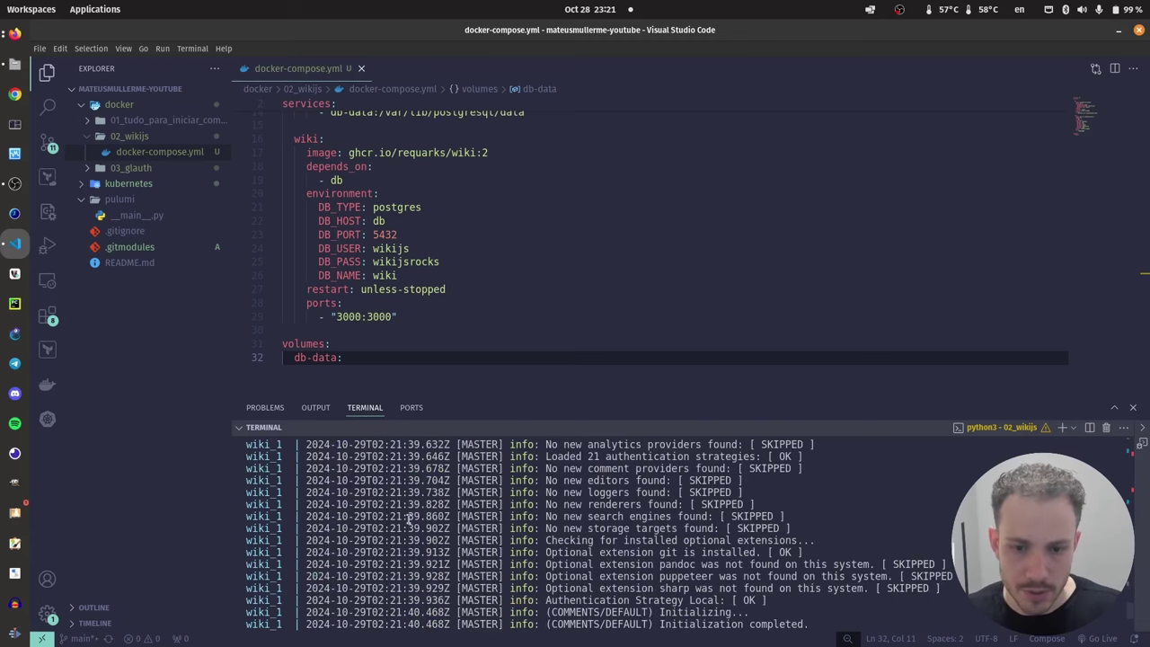
# Split the terminal and list the running containers with docker ps, checking the wiki and postgres entries.
pyautogui.click(1090, 428)
pyautogui.write('dokcer')
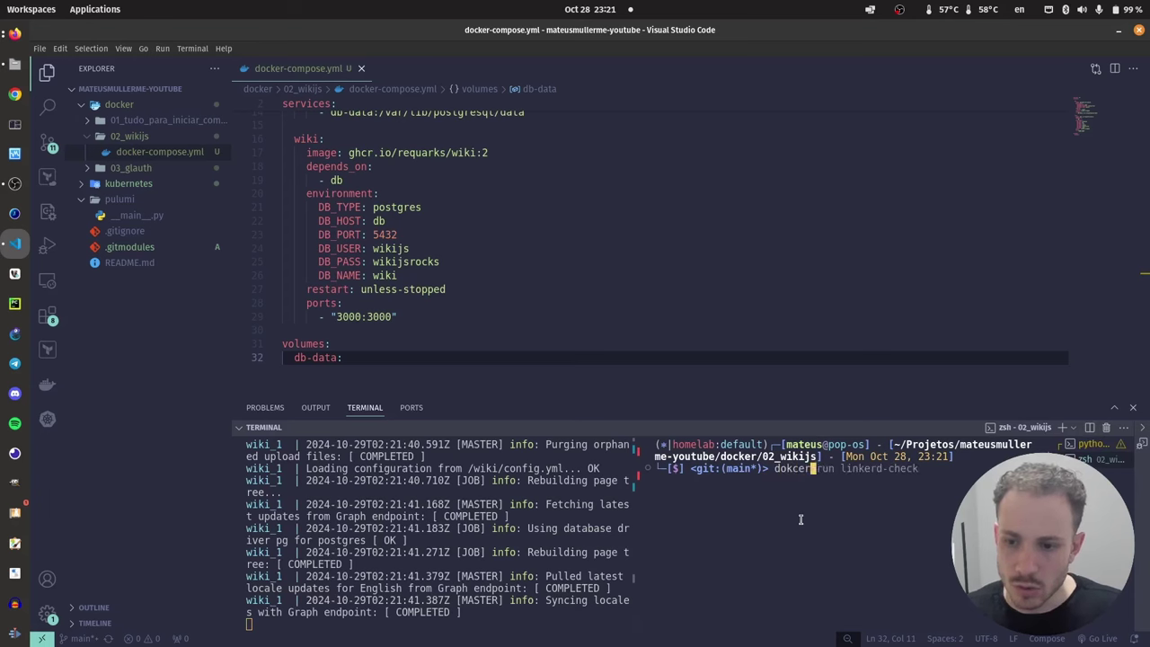
pyautogui.press('Left')
pyautogui.press('Left')
pyautogui.press('BackSpace')
pyautogui.press('BackSpace')
pyautogui.write('ckp')
pyautogui.press('Return')
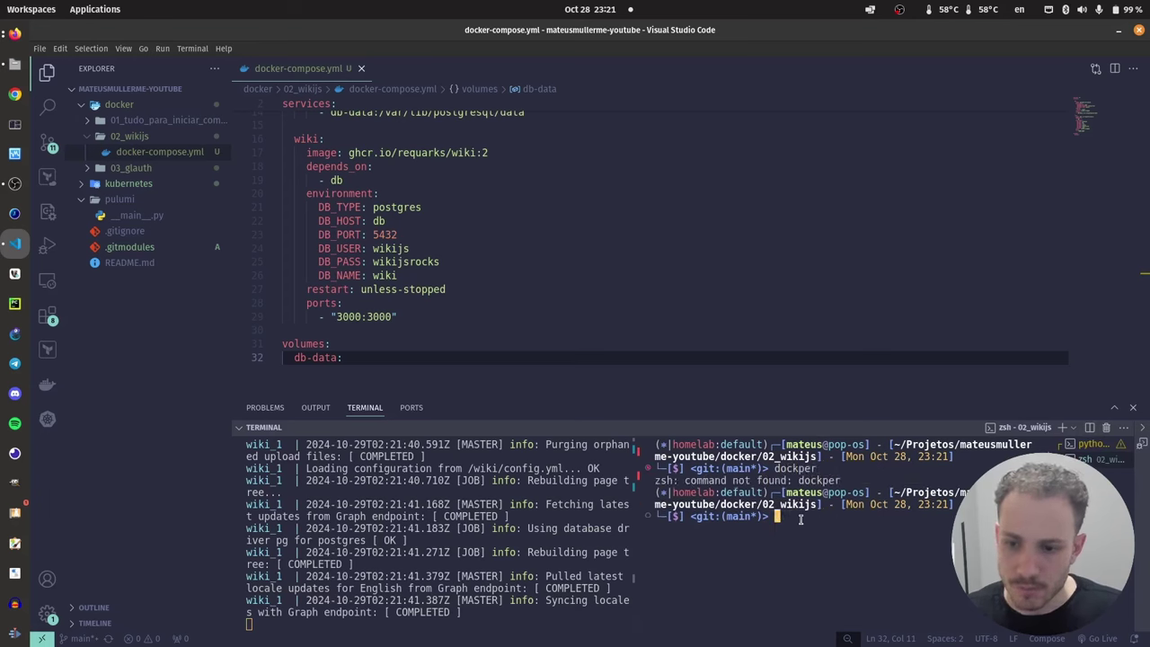
pyautogui.write('docker ps')
pyautogui.press('Return')
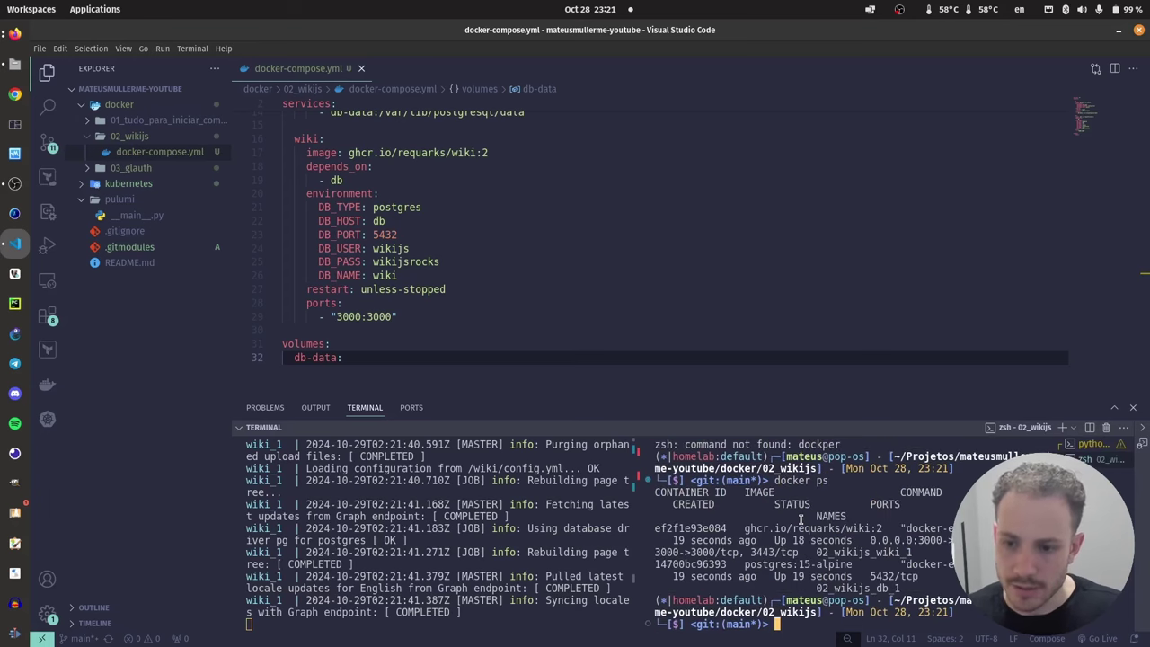
pyautogui.tripleClick(780, 564)
pyautogui.tripleClick(784, 545)
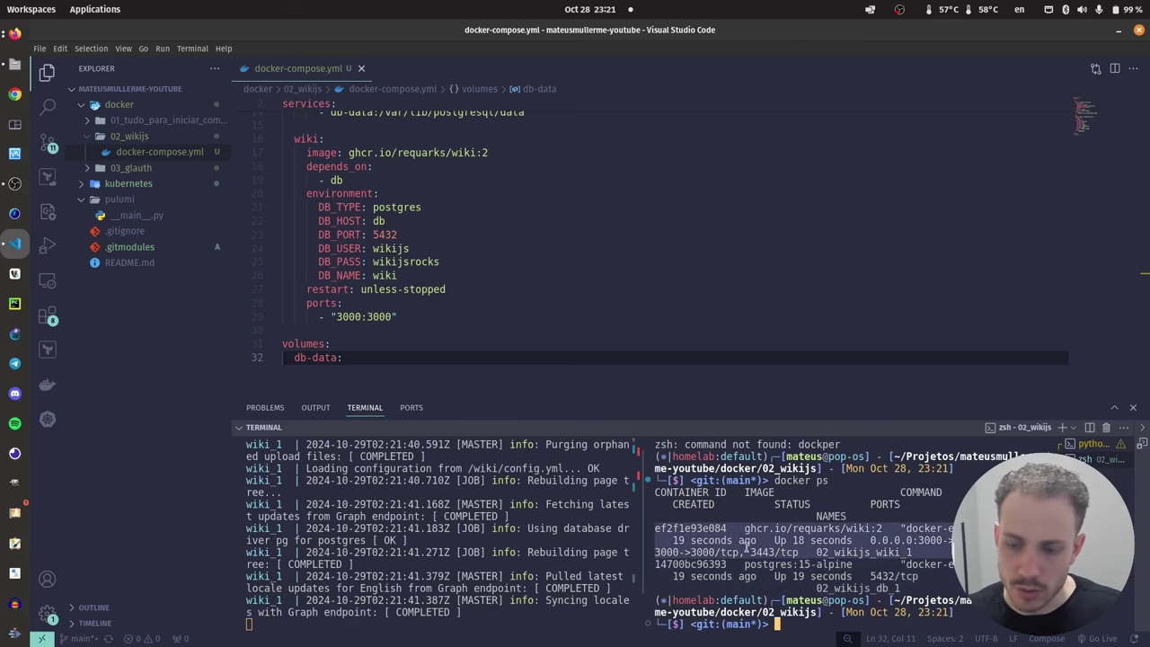
# Switch to Firefox and open localhost:3000 in a new tab.
pyautogui.hotkey('alt', 'Tab')
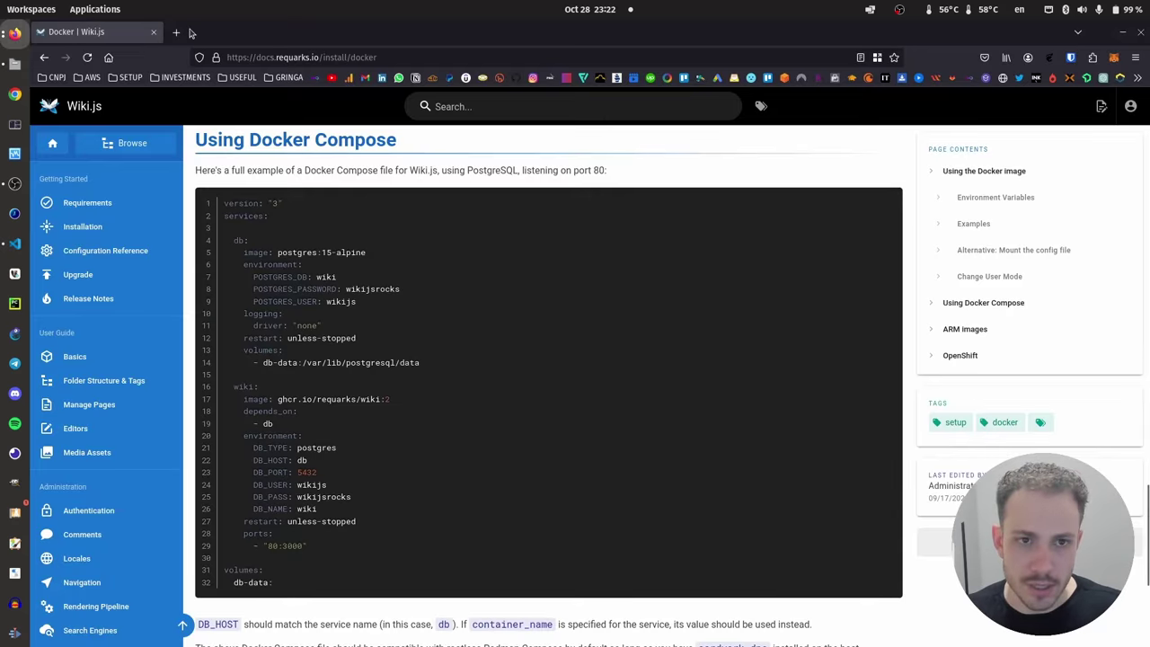
pyautogui.click(177, 32)
pyautogui.write('locah')
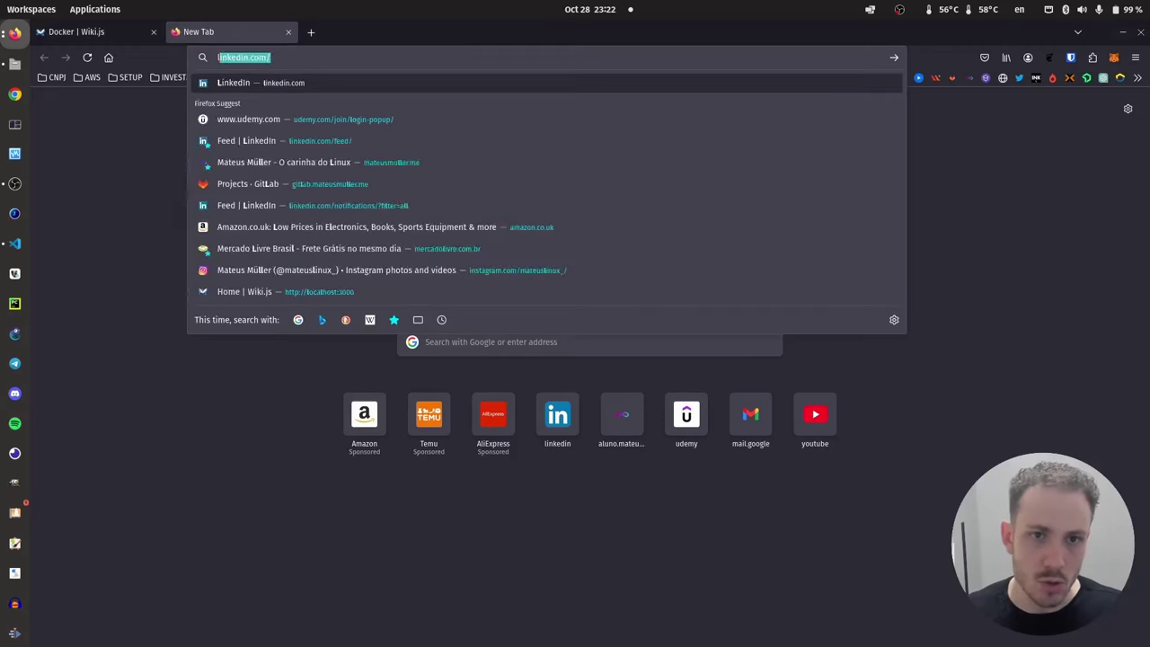
pyautogui.press('BackSpace')
pyautogui.write('localhost:3000/')
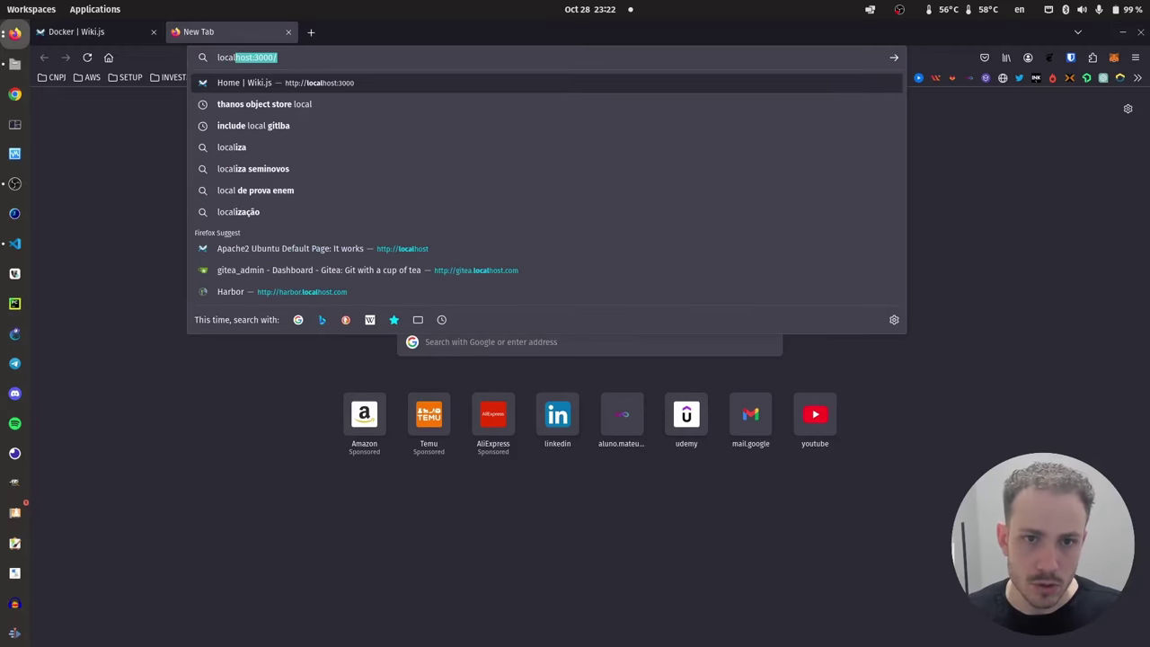
pyautogui.press('Return')
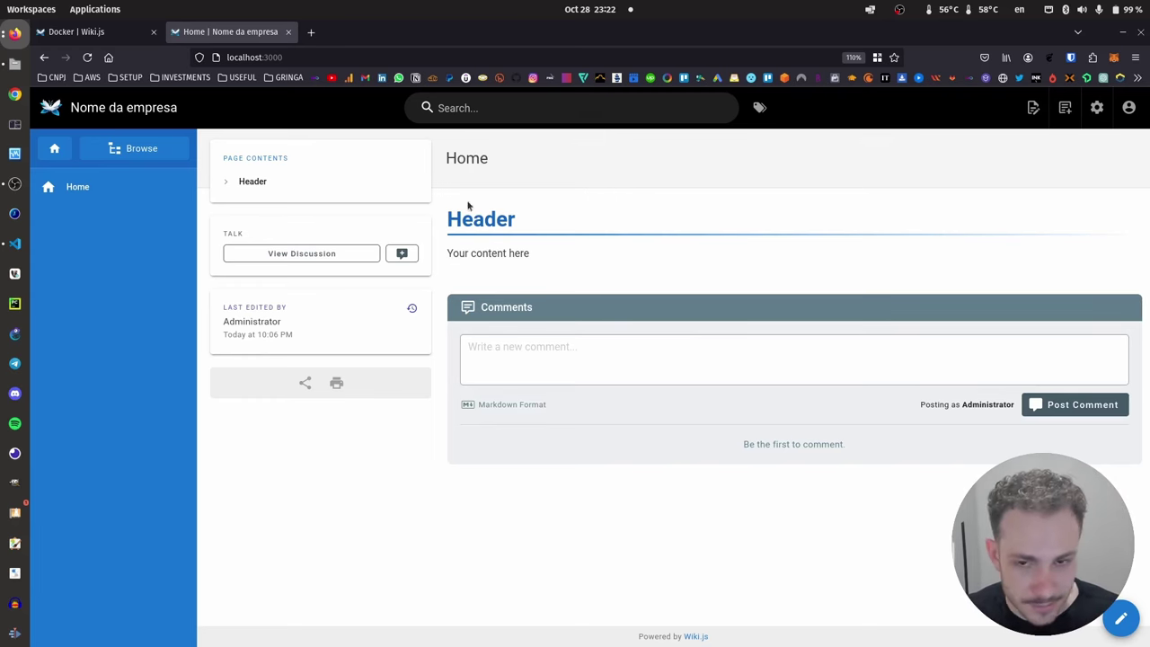
# Open the General site settings in the wiki's administration area.
pyautogui.click(1098, 109)
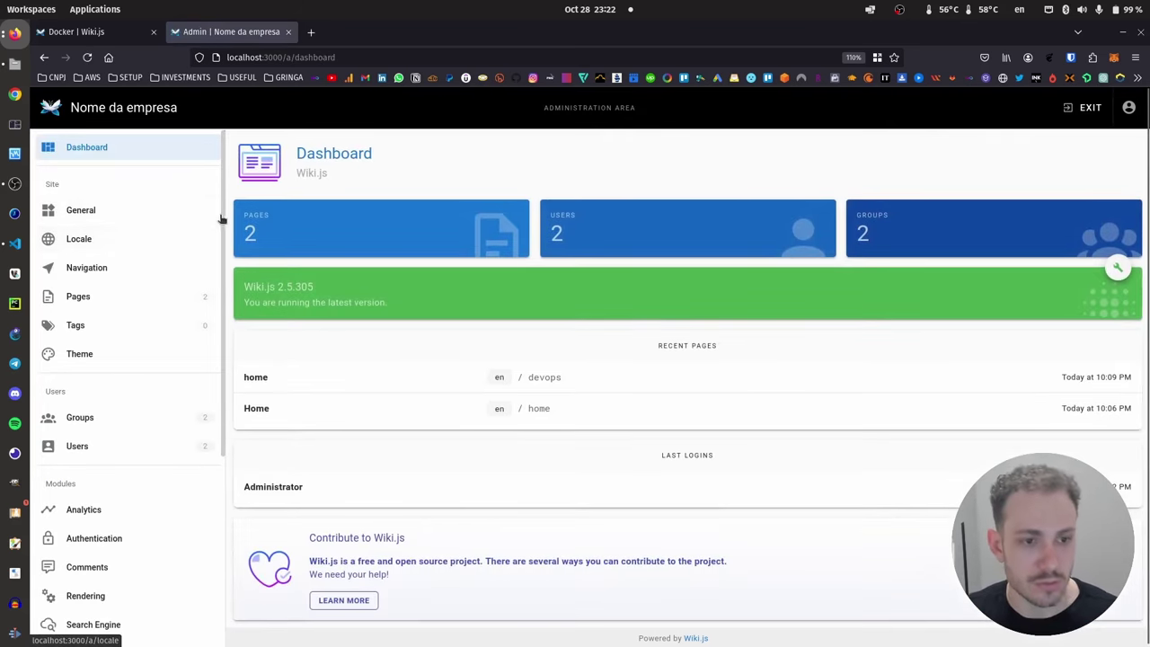
pyautogui.click(76, 214)
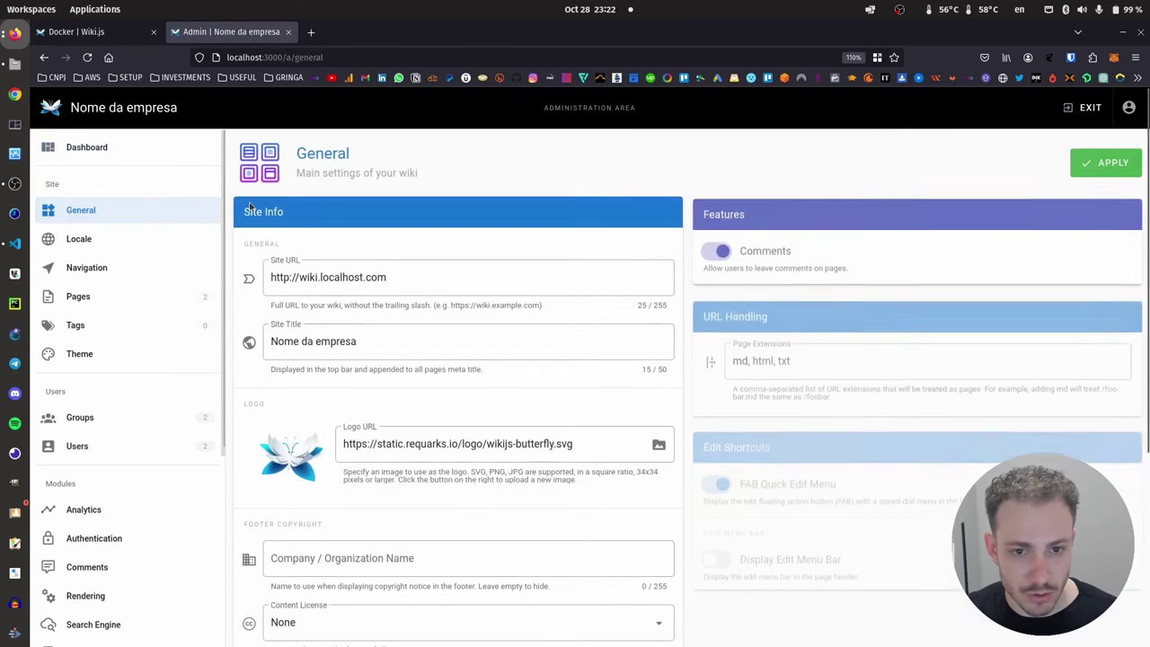
# Replace the wiki's site title with the owner's name and apply the General settings.
pyautogui.click(432, 278)
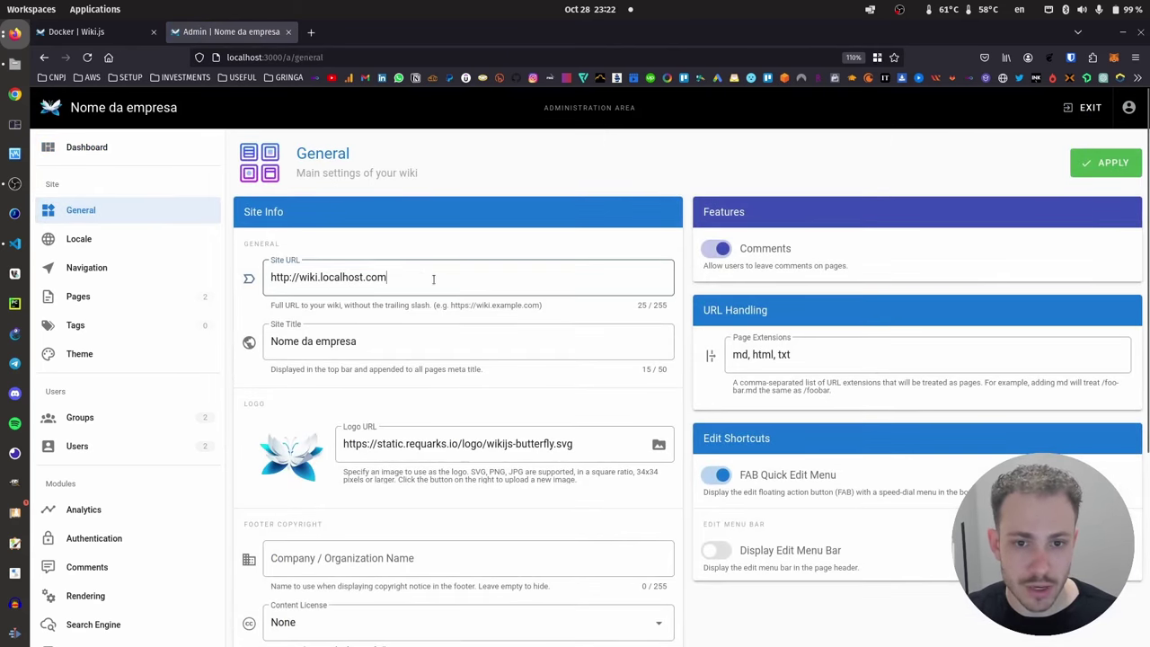
pyautogui.hotkey('ctrl', 'a')
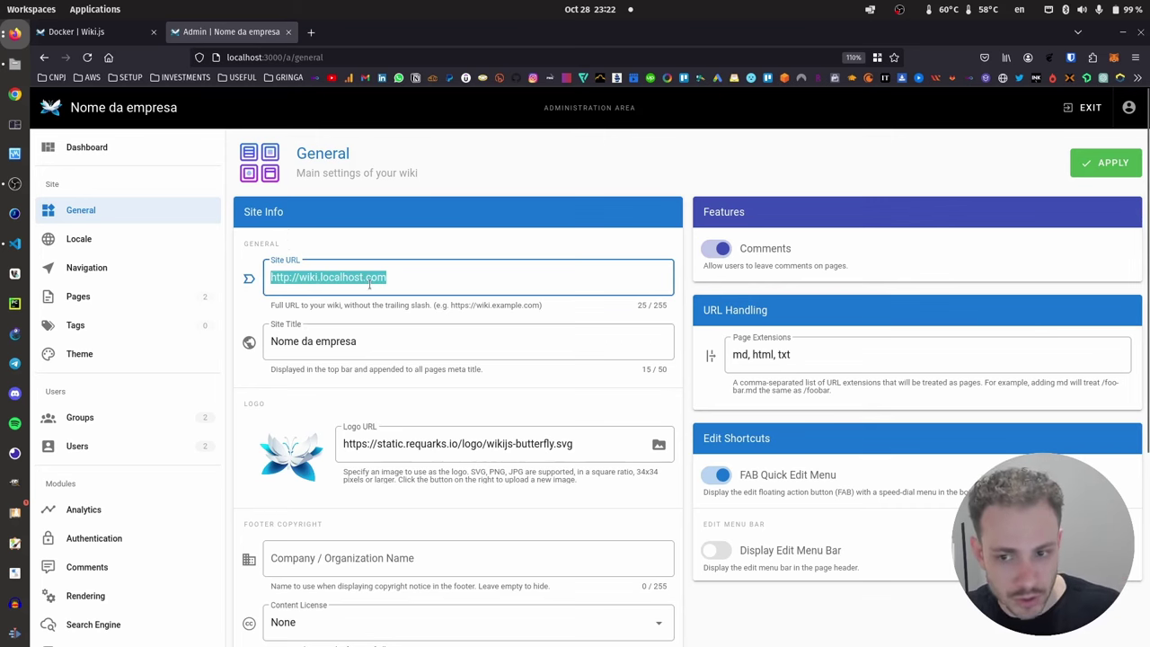
pyautogui.tripleClick(386, 349)
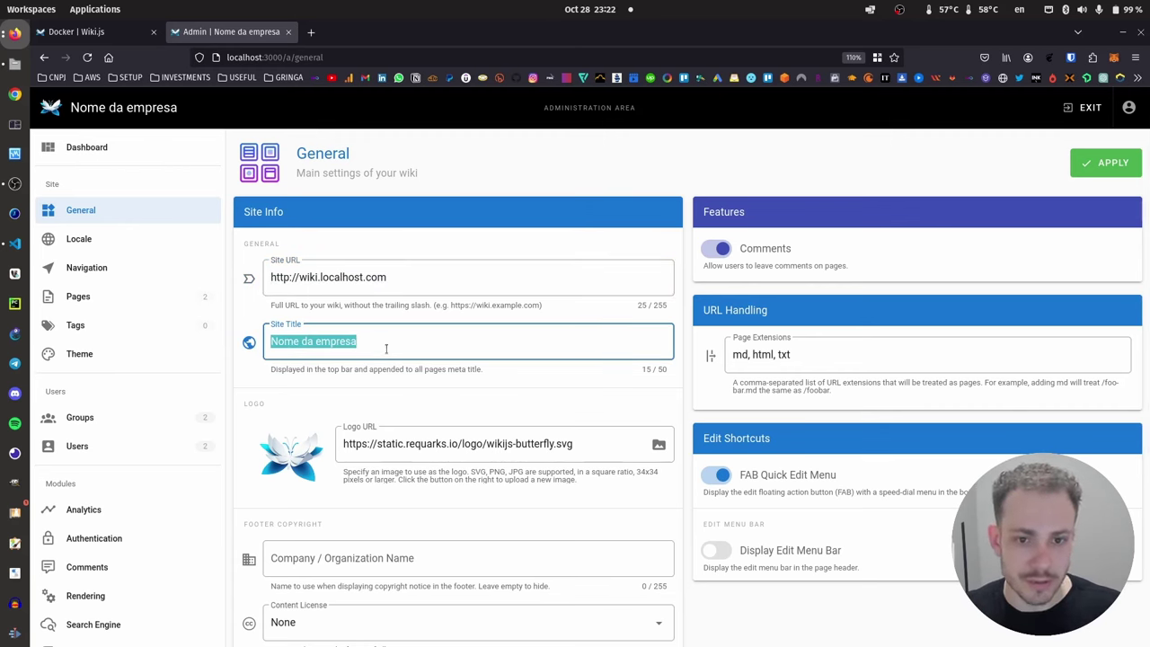
pyautogui.write('MateusMuller')
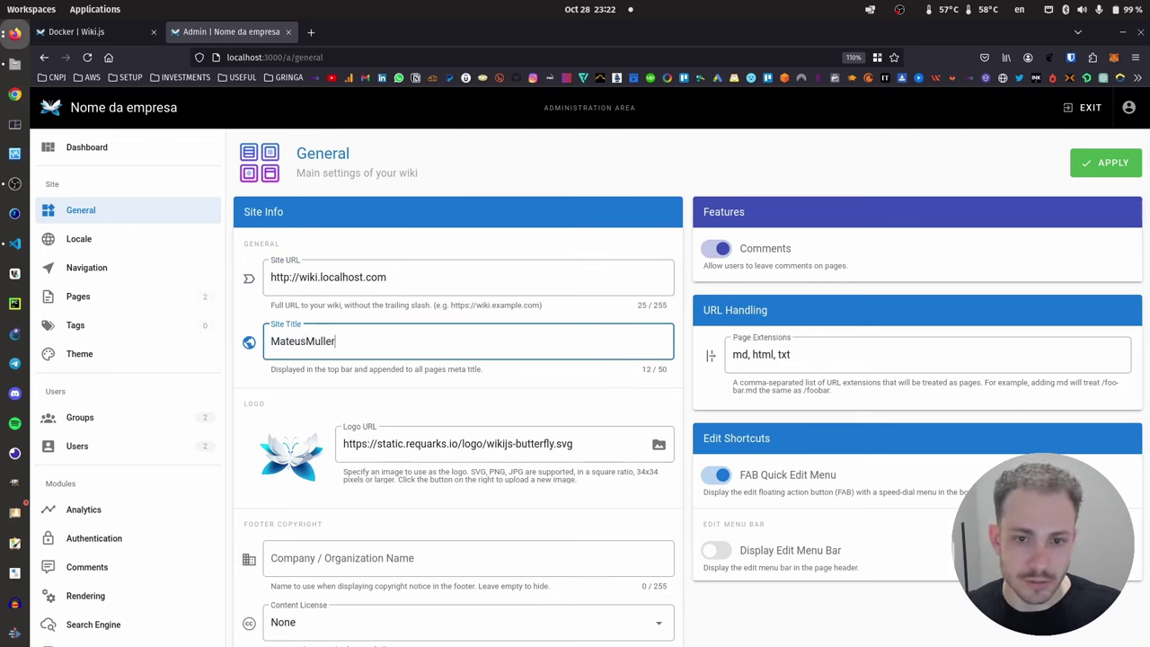
pyautogui.click(1108, 163)
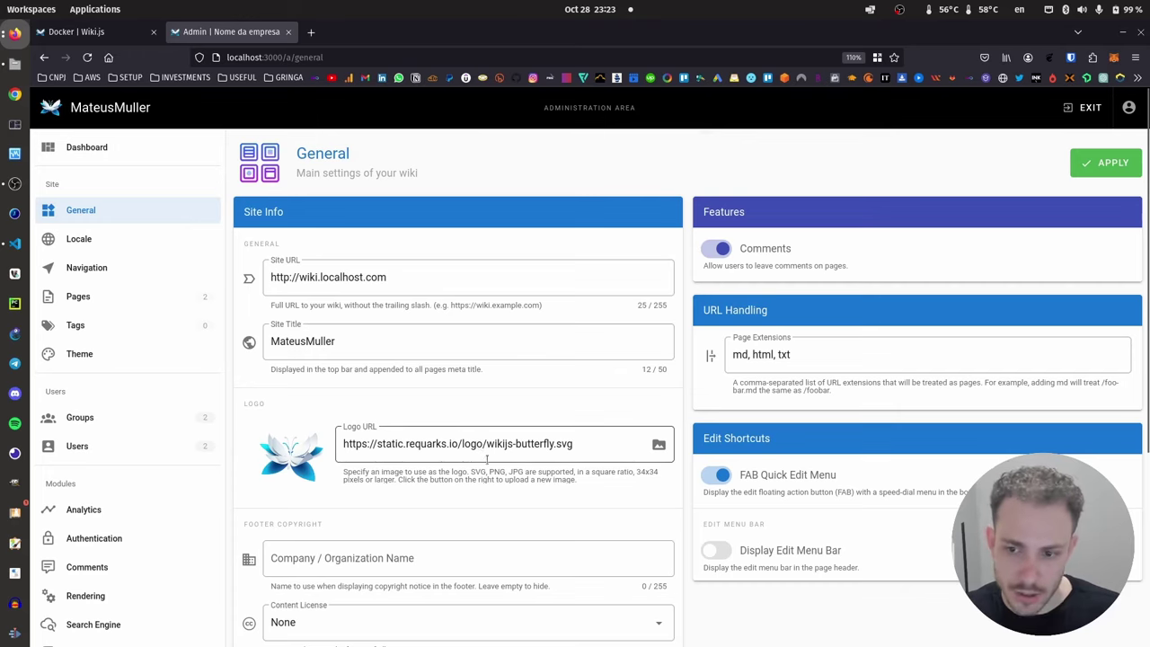
# Look over the remaining General settings and open the list of user groups.
pyautogui.scroll(-3, 486, 460)
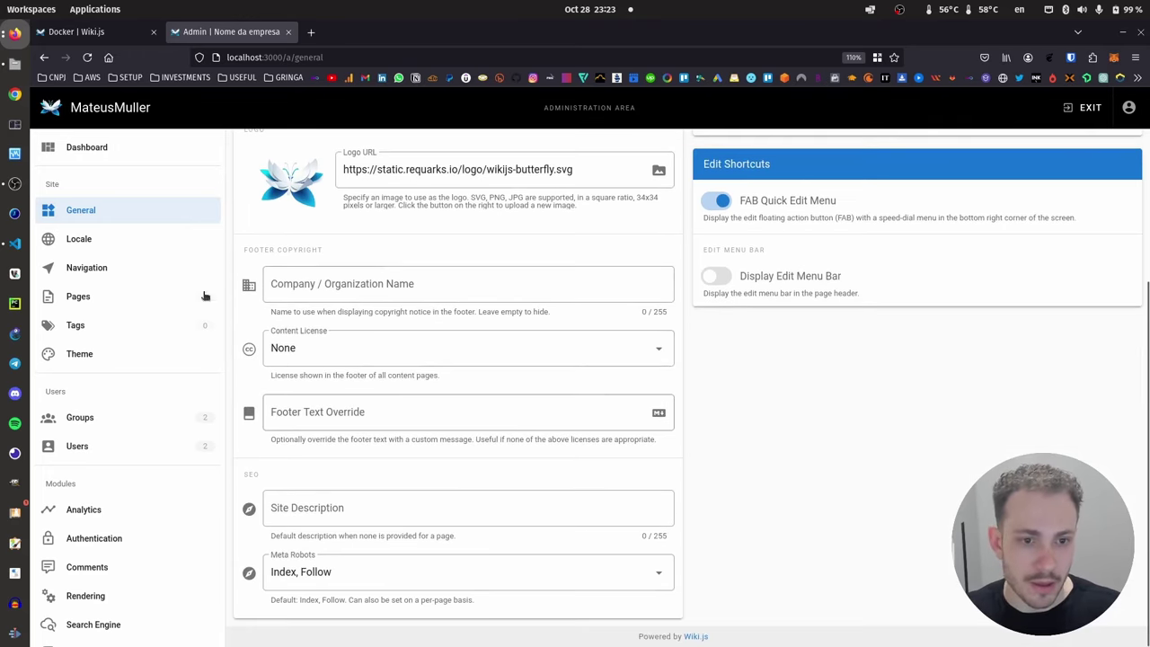
pyautogui.scroll(-1, 125, 296)
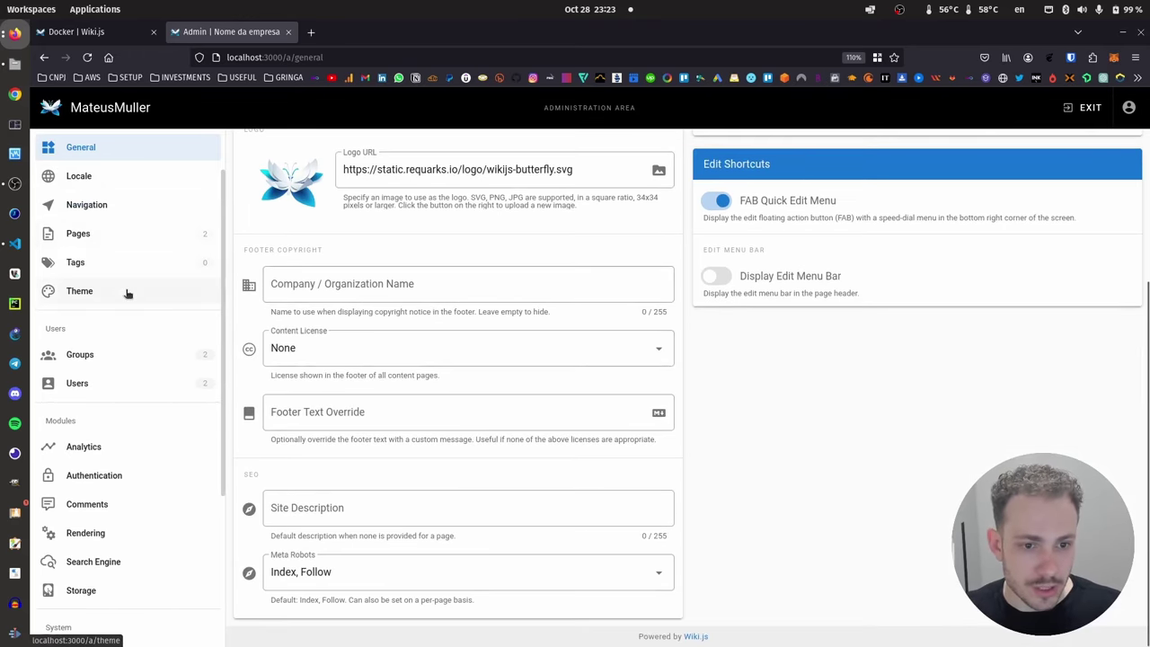
pyautogui.click(114, 356)
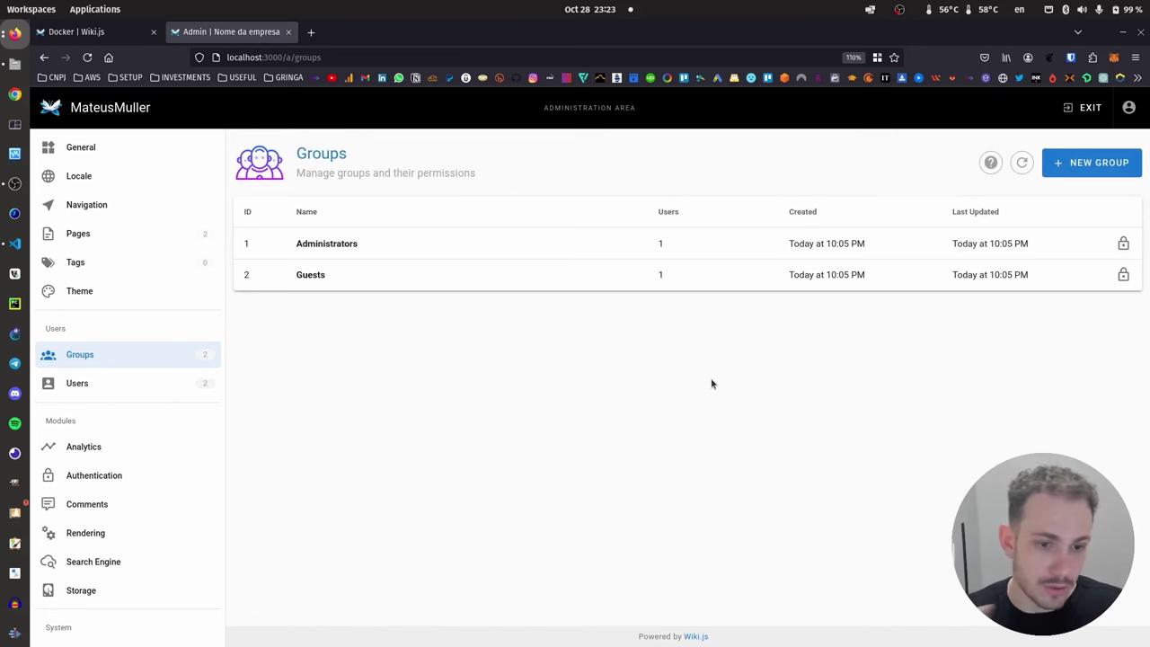
# Open the Authentication settings and look through the login strategies available to add, including LDAP, Keycloak and SAML 2.0.
pyautogui.click(90, 483)
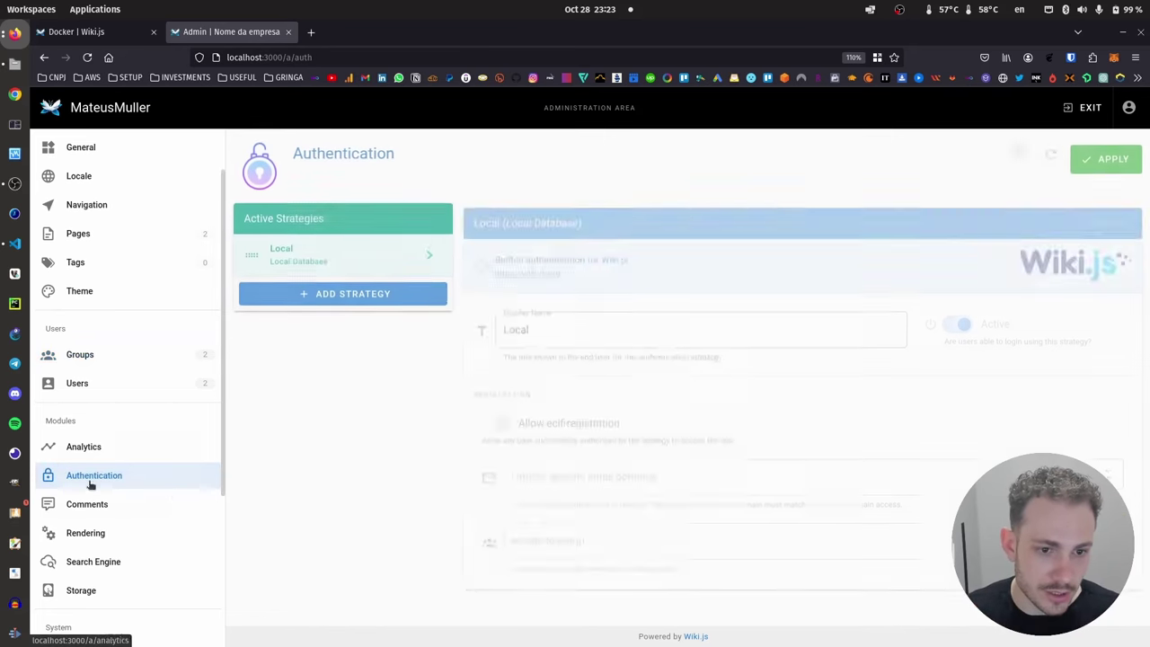
pyautogui.click(345, 297)
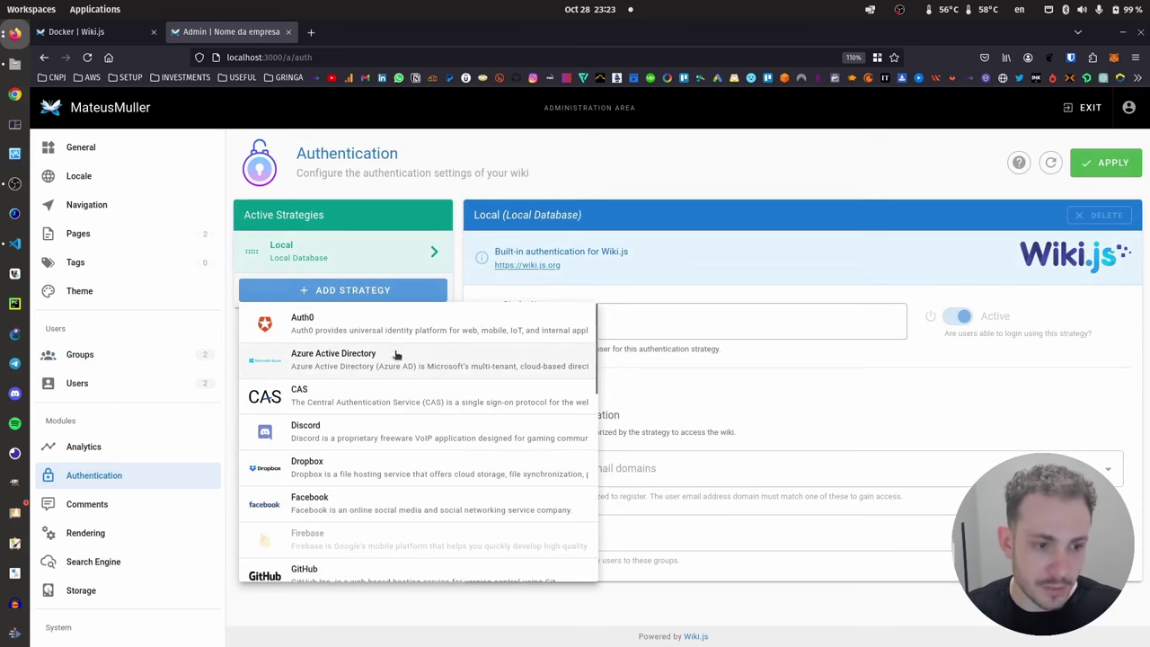
pyautogui.scroll(-3, 395, 370)
pyautogui.scroll(-3, 399, 378)
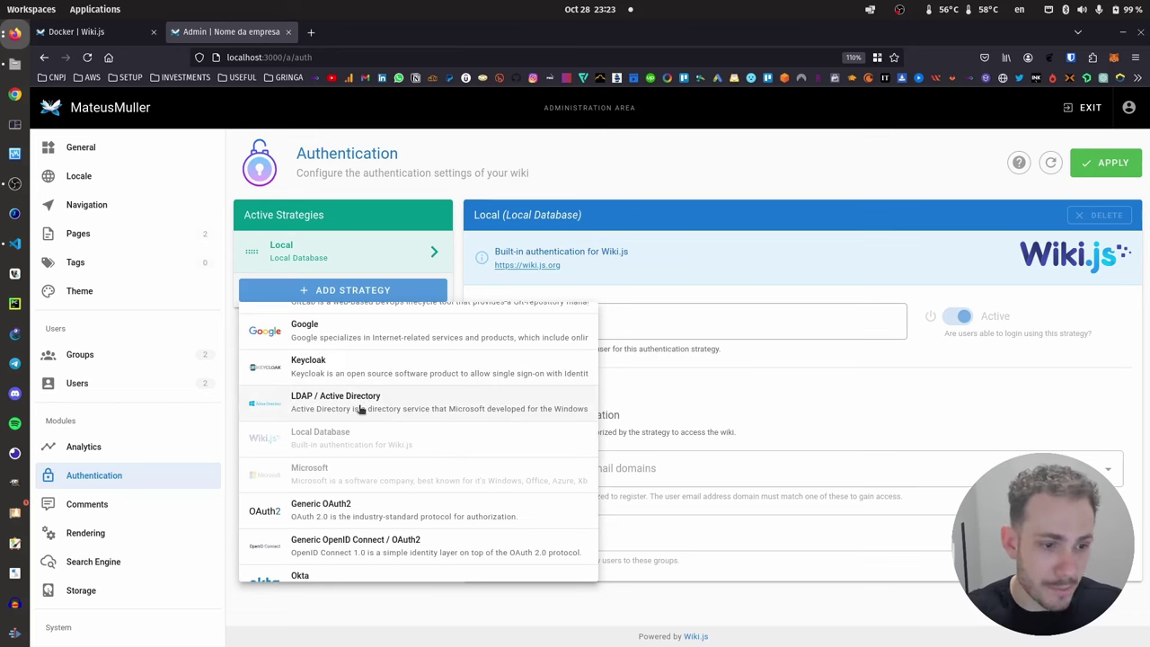
pyautogui.scroll(-3, 350, 422)
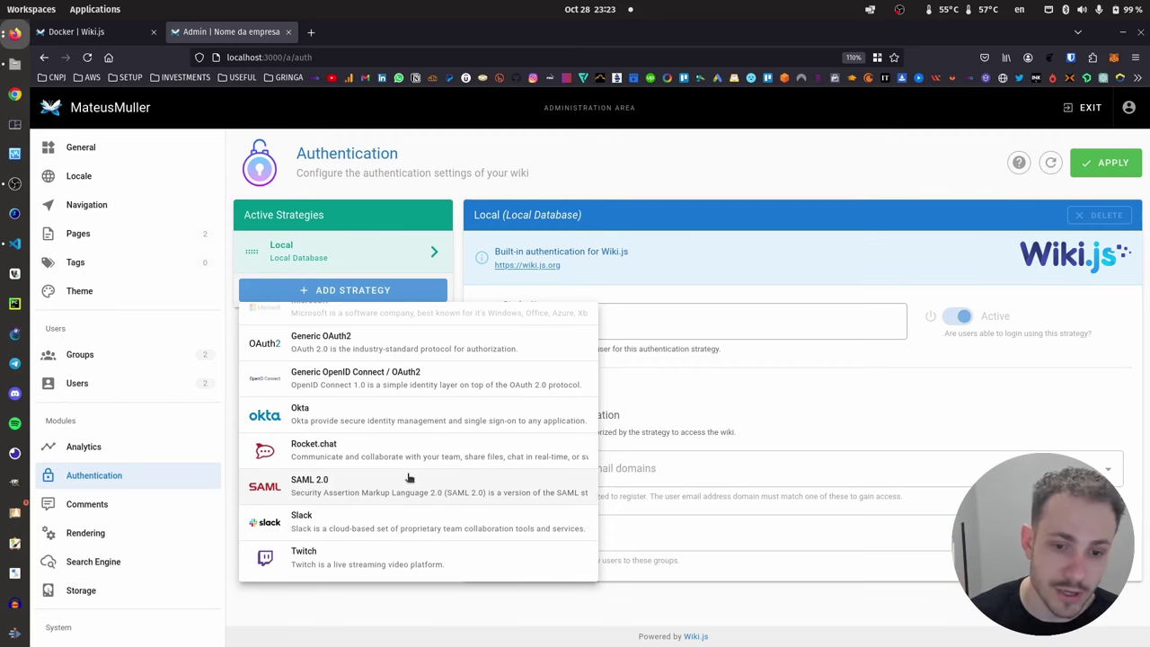
pyautogui.click(280, 592)
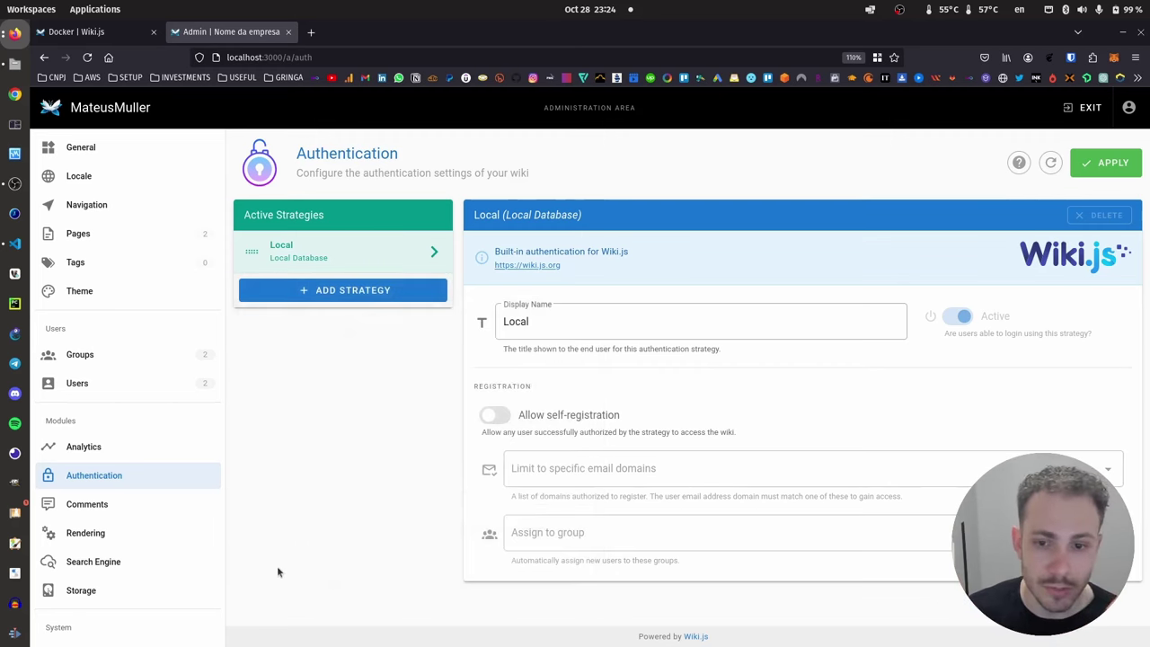
# Review the Search Engine options and the list of Storage backup and sync targets.
pyautogui.click(108, 564)
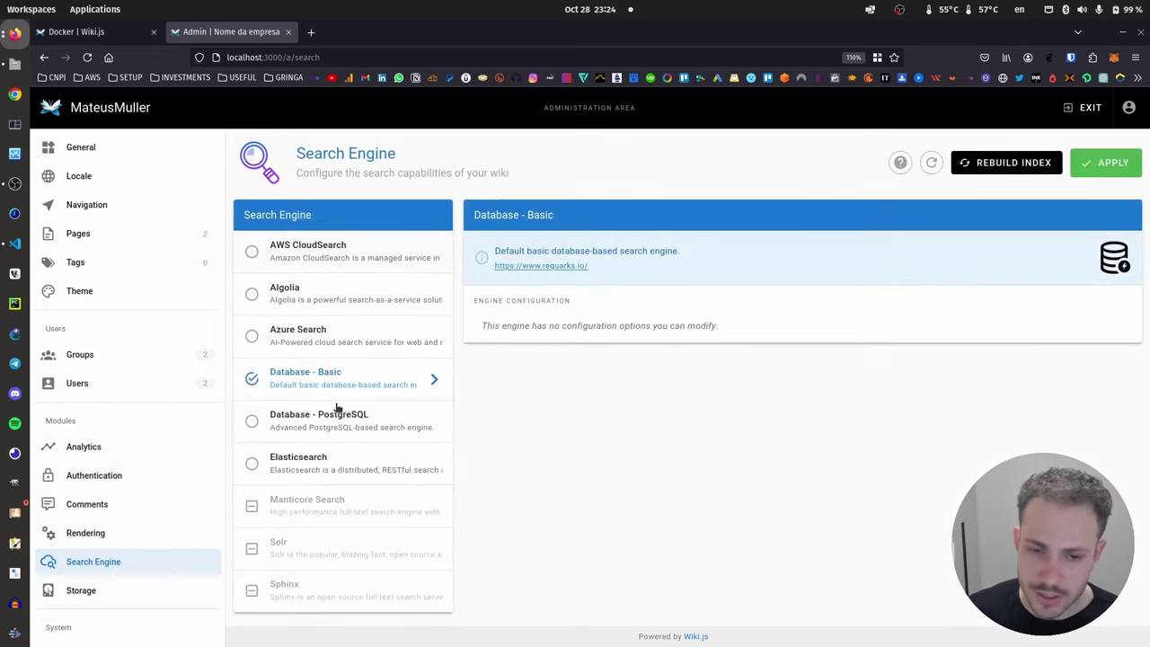
pyautogui.scroll(-3, 90, 578)
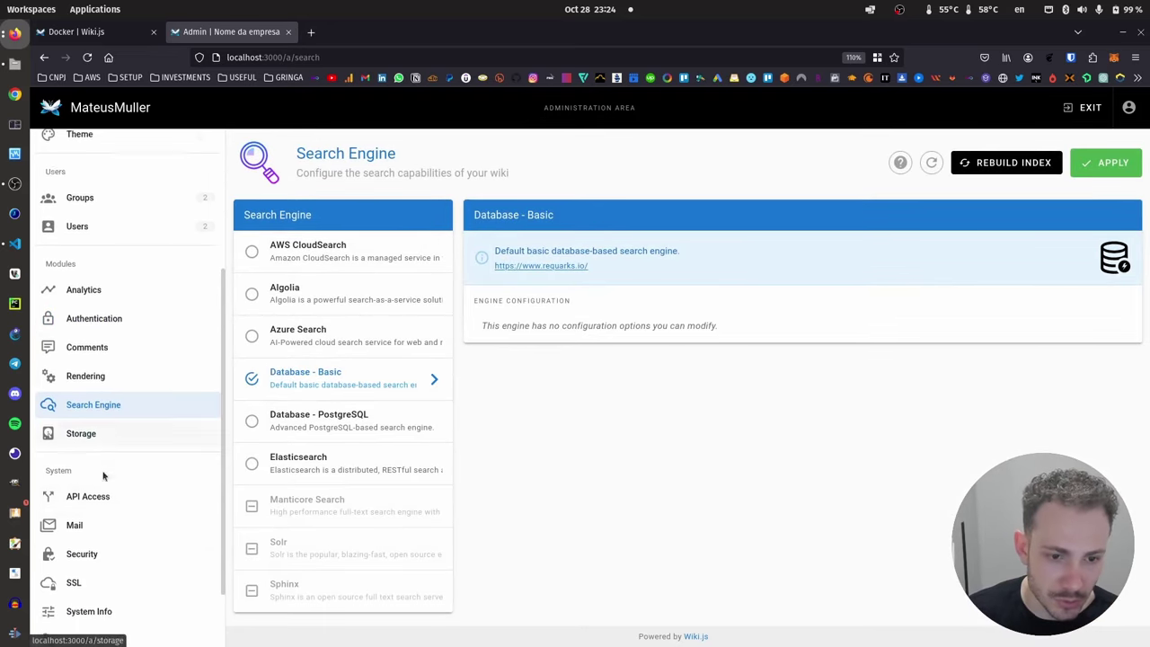
pyautogui.click(100, 434)
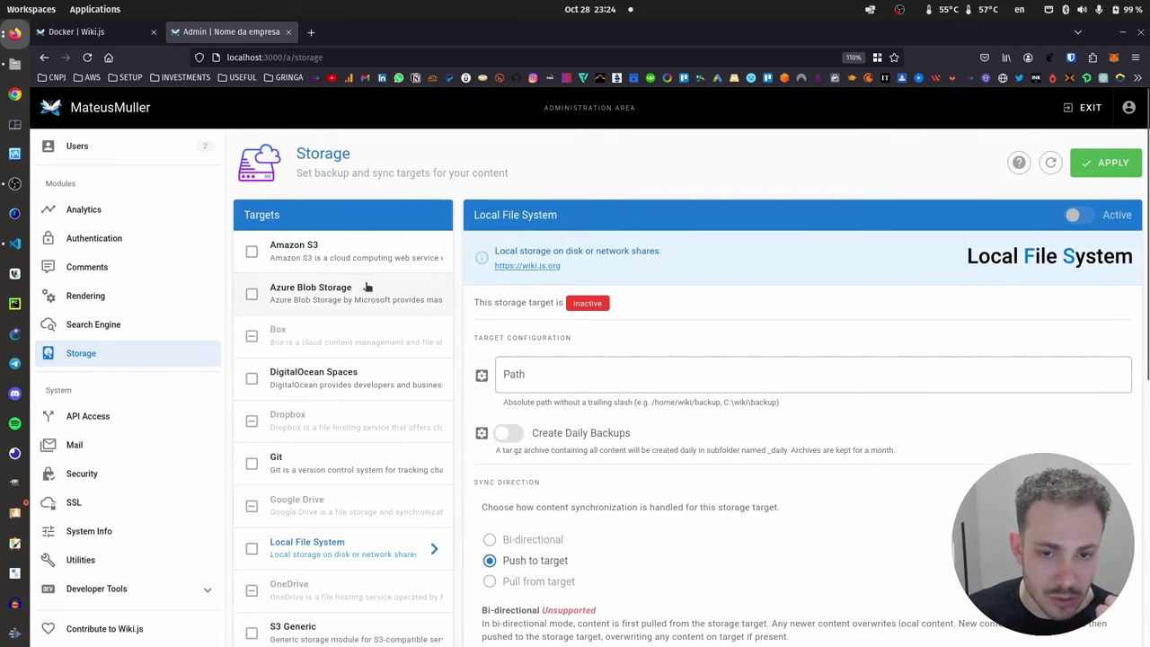
pyautogui.scroll(-4, 367, 285)
pyautogui.scroll(3, 366, 286)
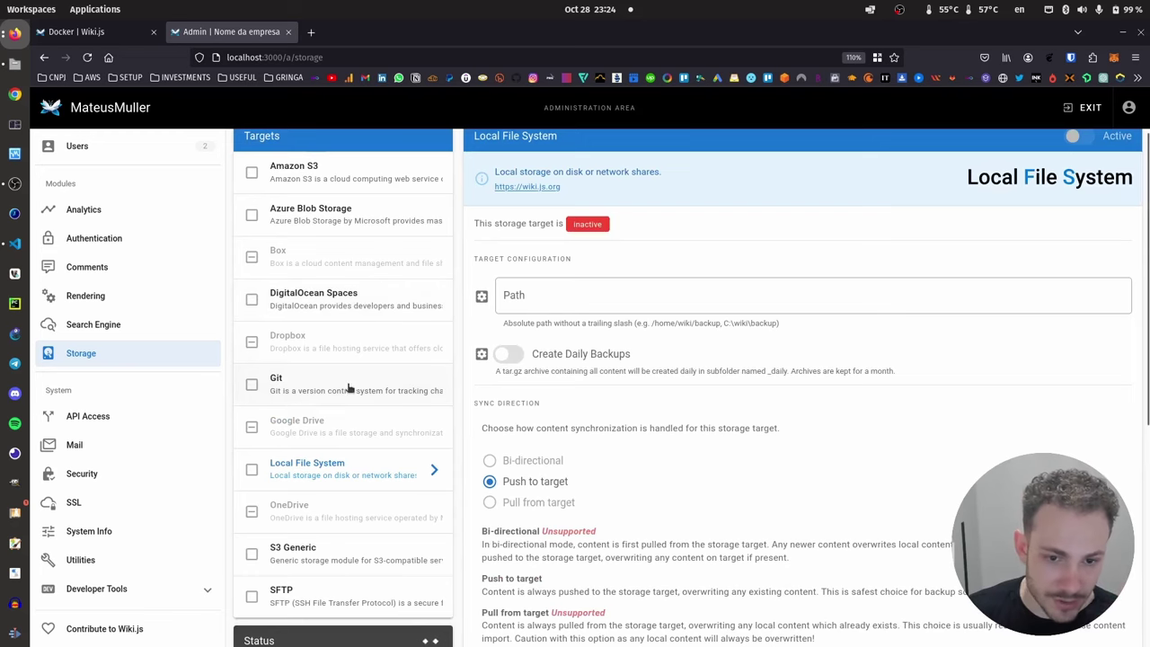
# Open the Git storage target and examine its configuration fields.
pyautogui.click(349, 387)
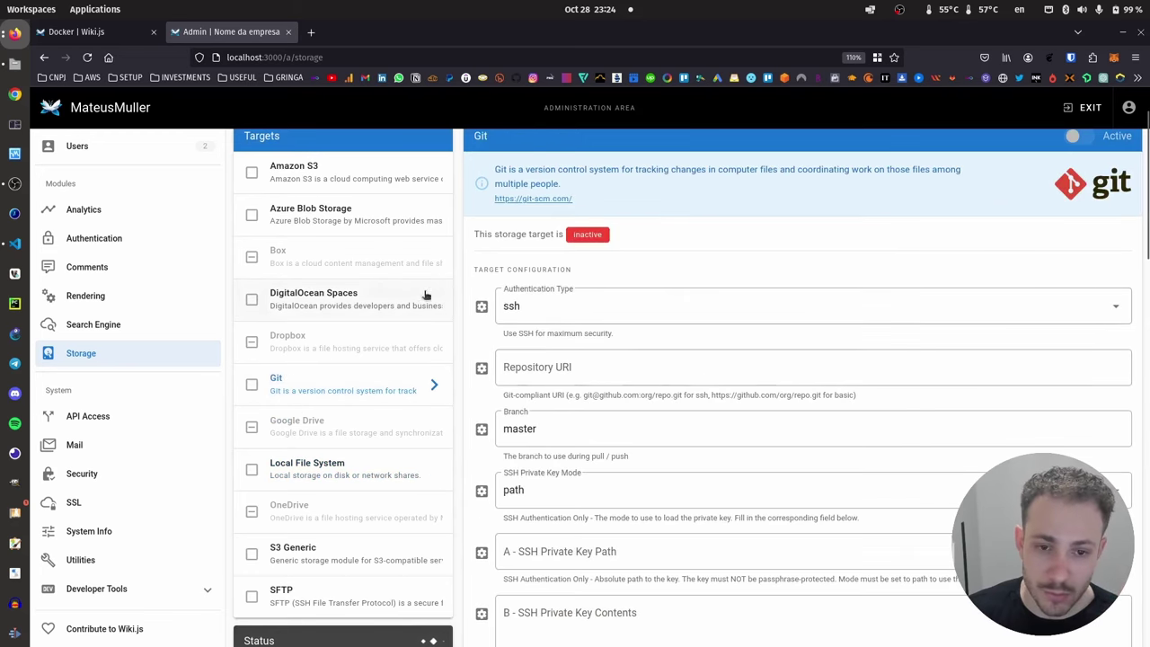
pyautogui.scroll(1, 653, 328)
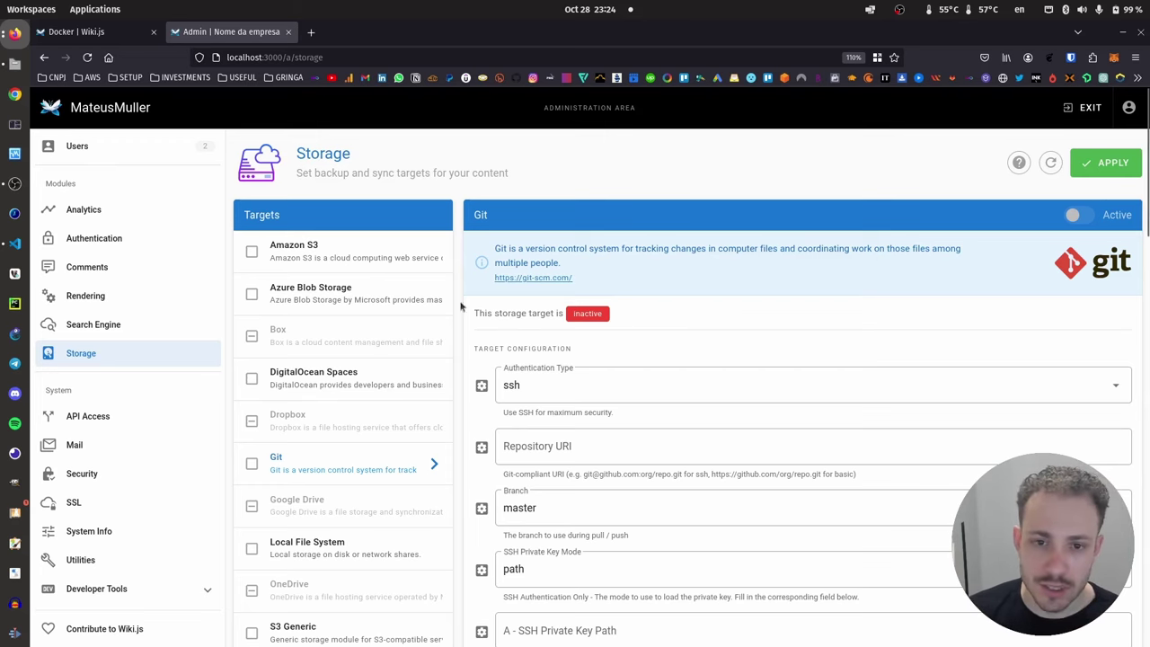
pyautogui.scroll(-5, 433, 288)
pyautogui.scroll(3, 329, 506)
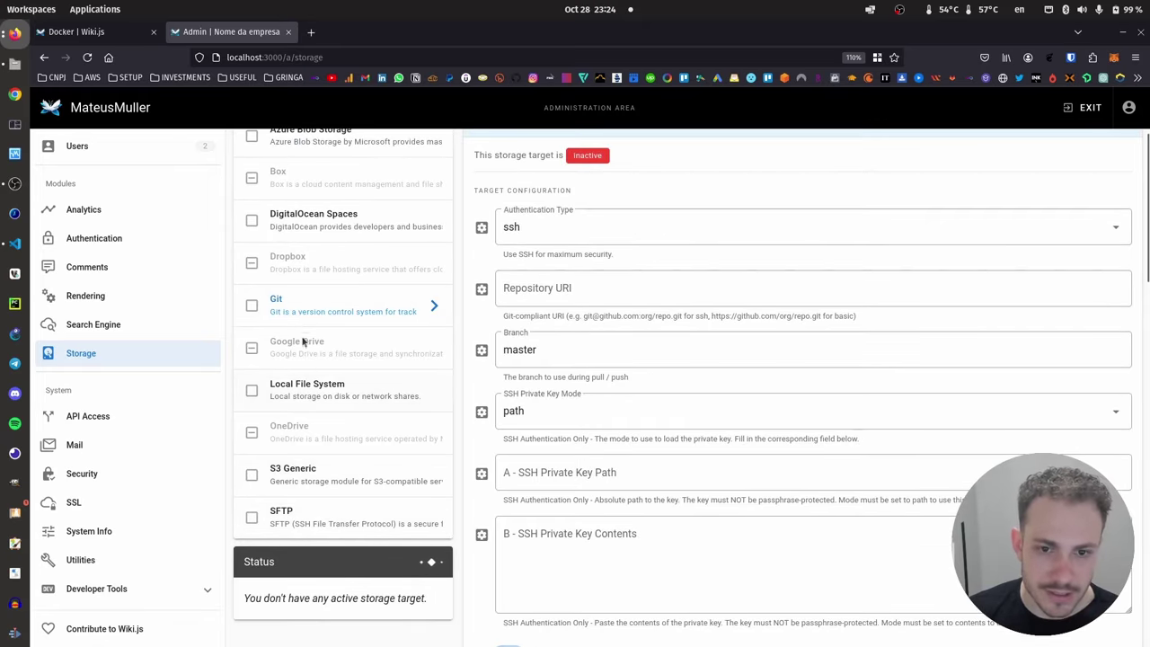
pyautogui.scroll(3, 302, 339)
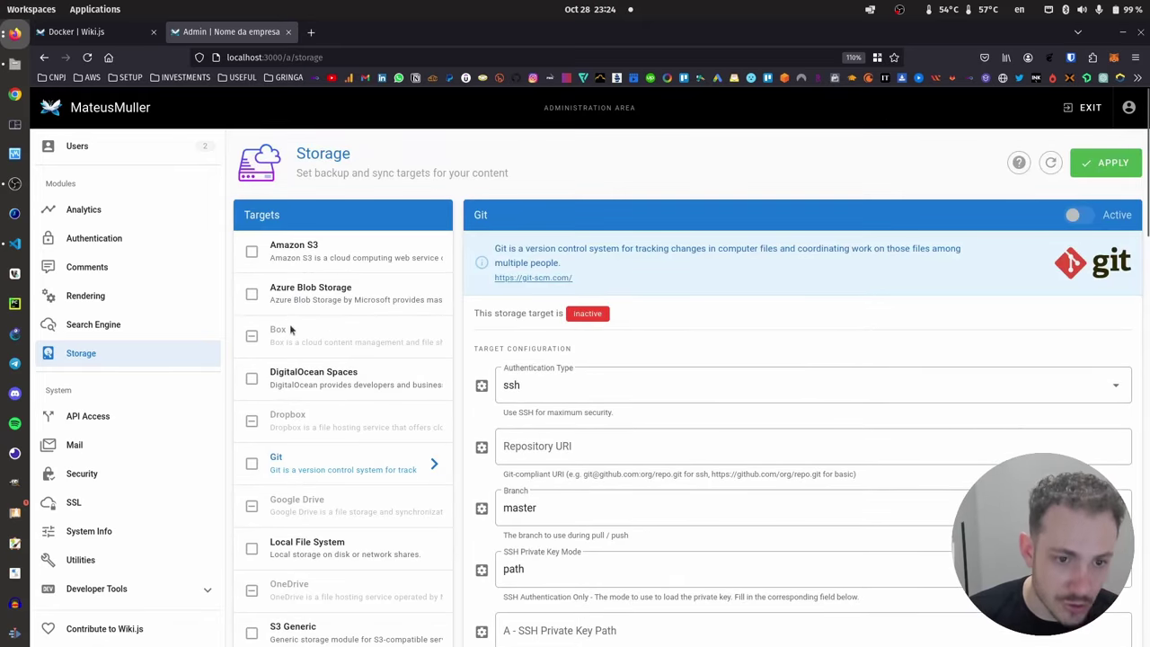
# Check the SSL configuration, including its provider and HTTP port.
pyautogui.click(80, 501)
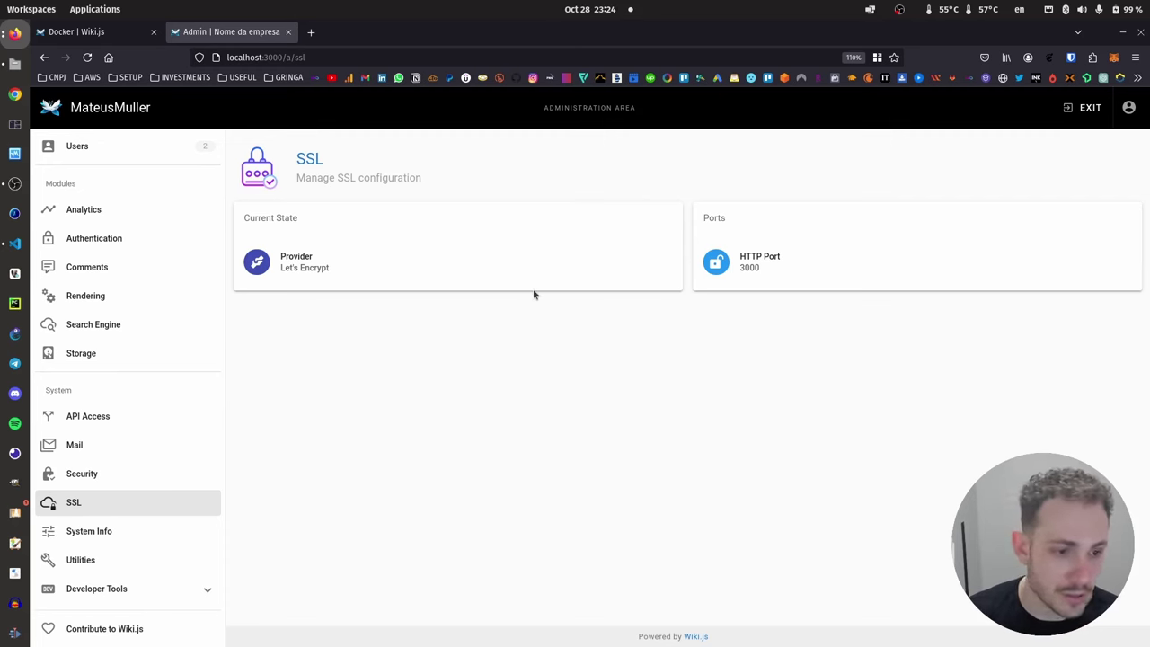
pyautogui.scroll(3, 149, 262)
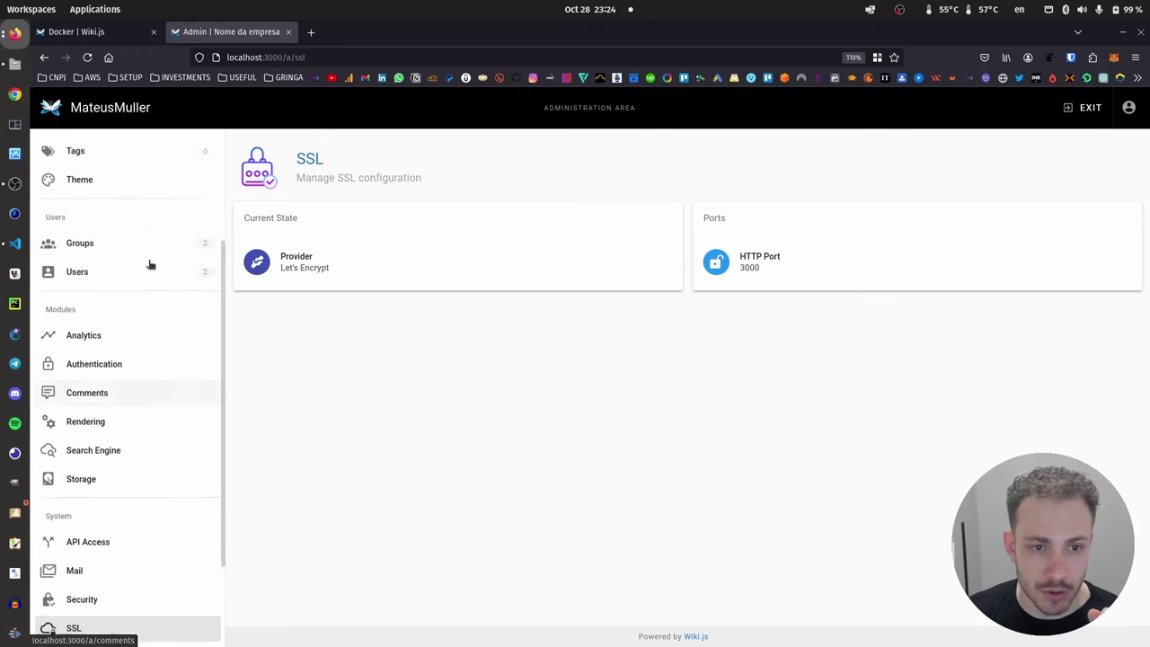
pyautogui.scroll(2, 149, 263)
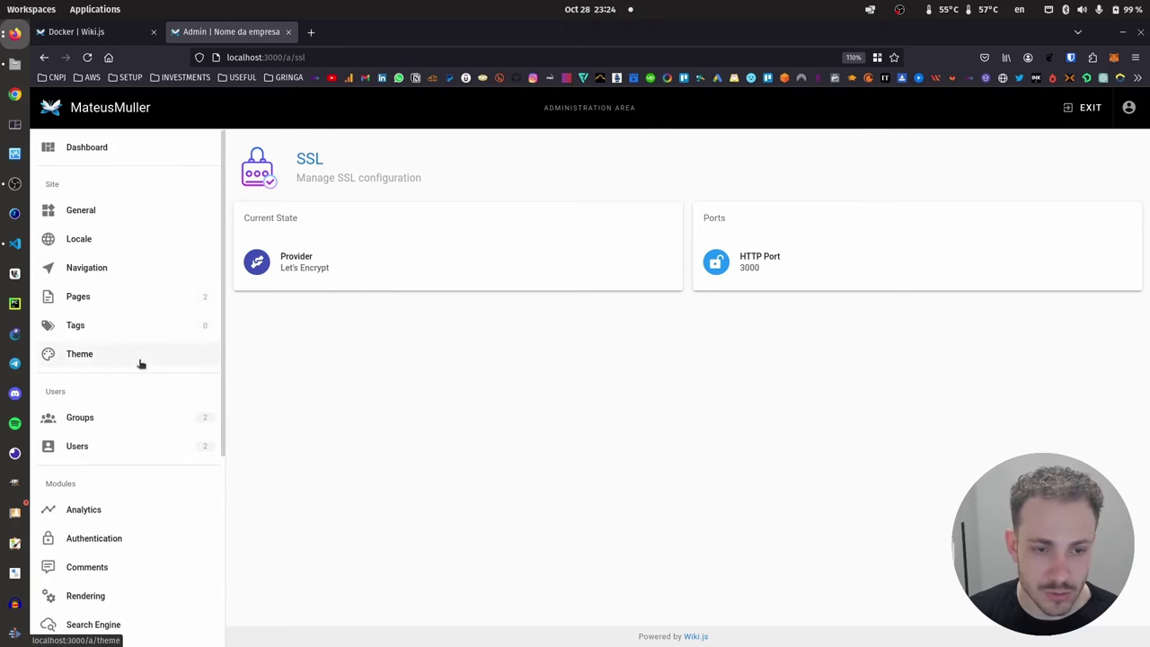
# Return to the wiki's home page and start a new Markdown page at the root path /devops.
pyautogui.click(63, 109)
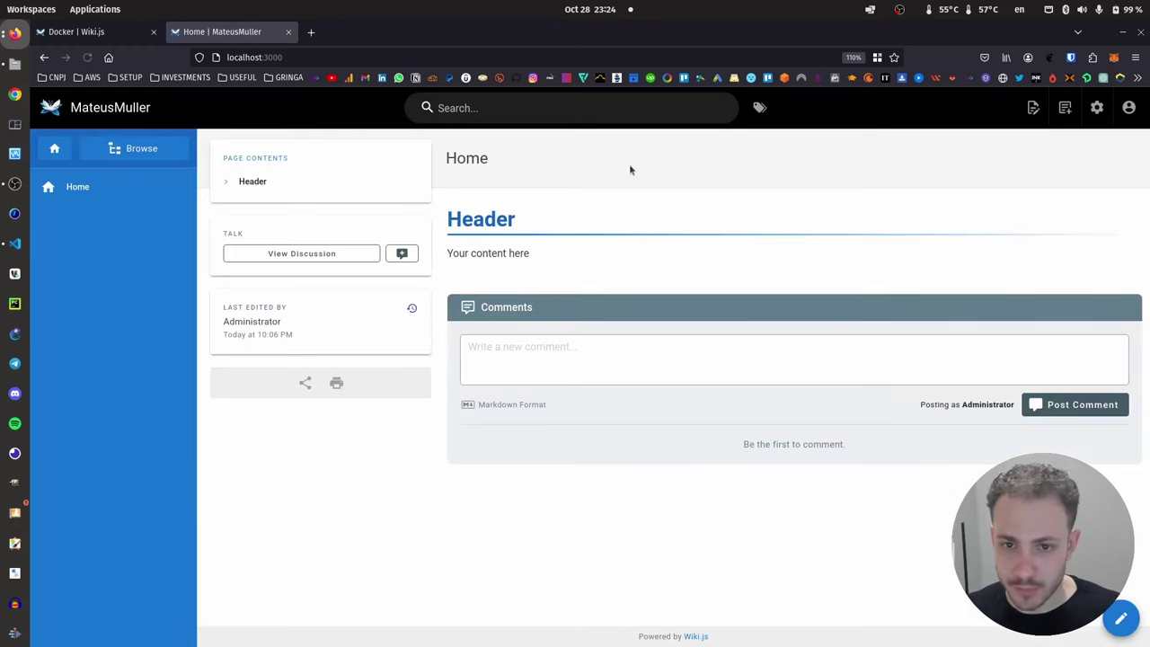
pyautogui.click(1066, 109)
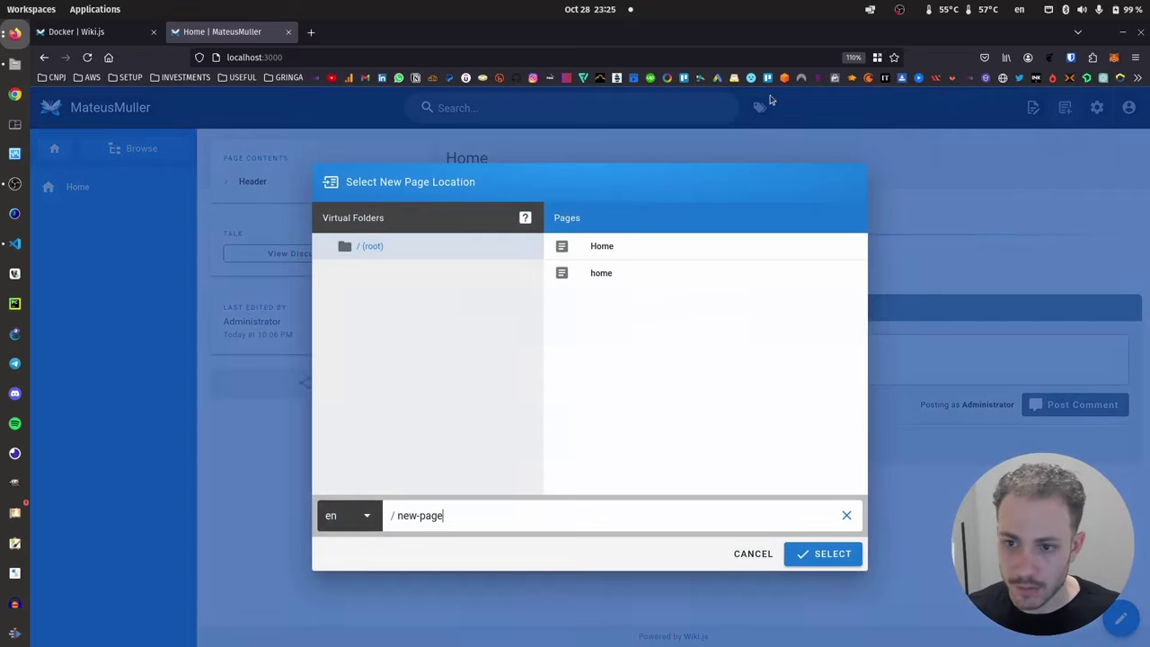
pyautogui.tripleClick(467, 515)
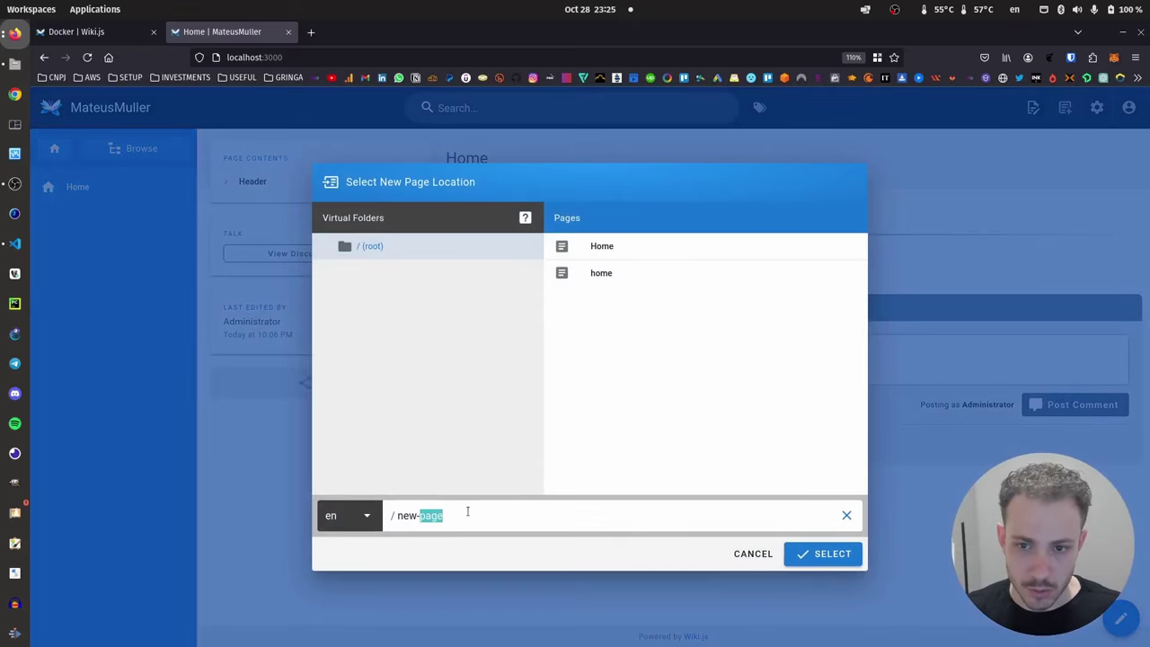
pyautogui.write('devops')
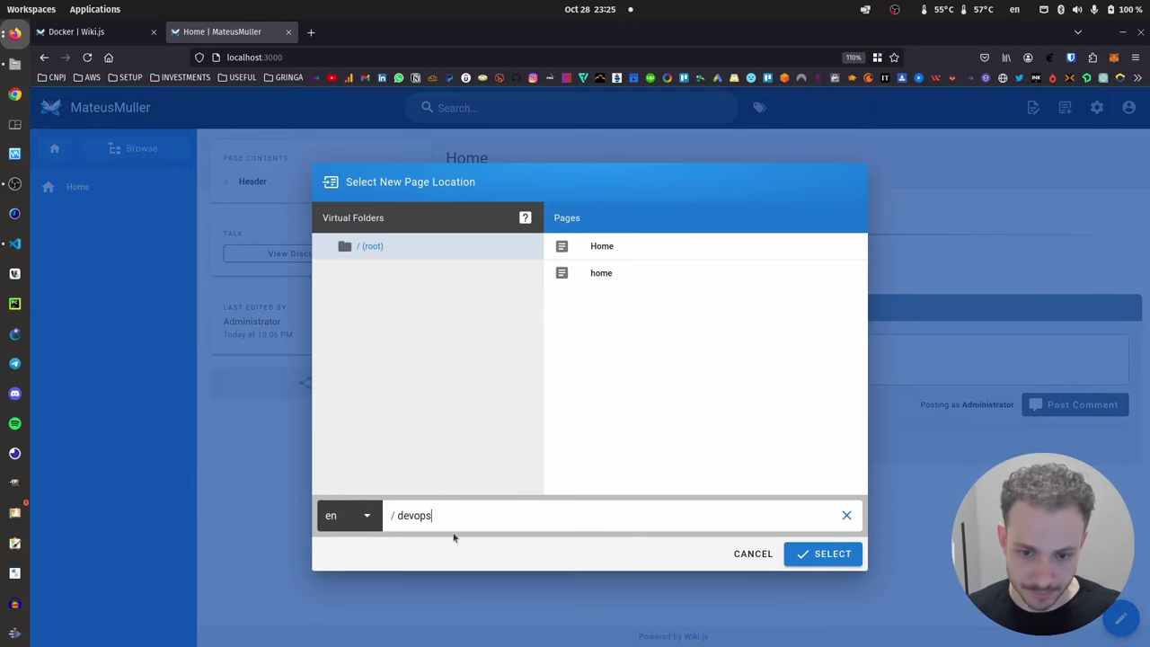
pyautogui.click(844, 555)
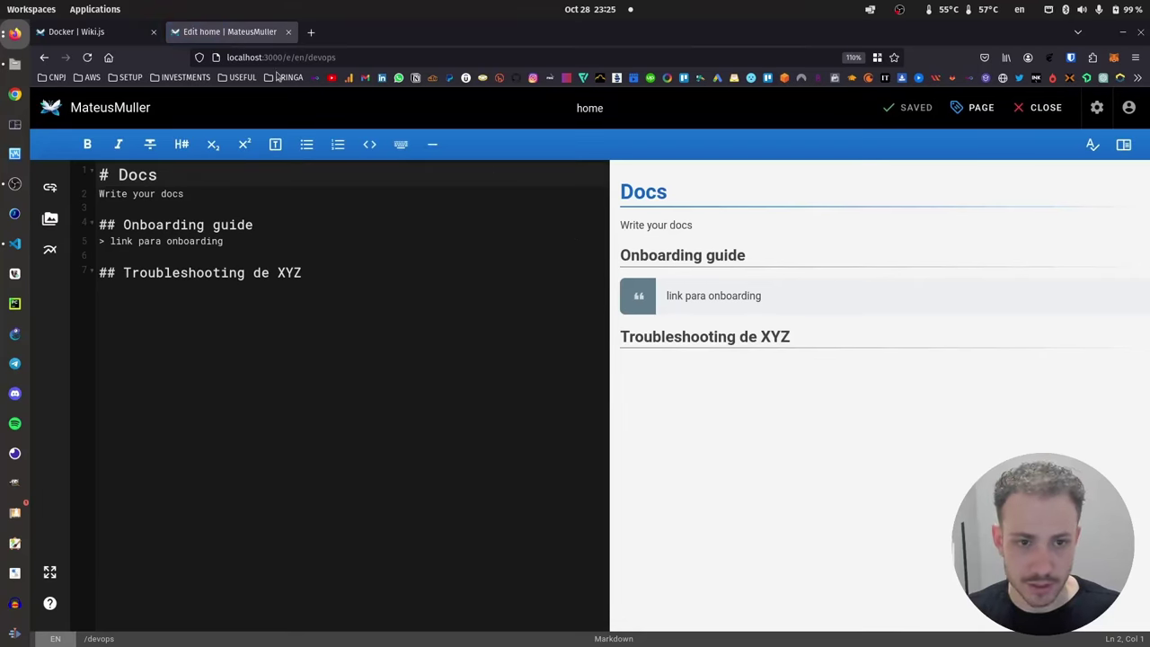
# Add a blank line and the text "aqui" below the "Troubleshooting de XYZ" heading in the page's Markdown.
pyautogui.moveTo(101, 172); pyautogui.dragTo(311, 274)
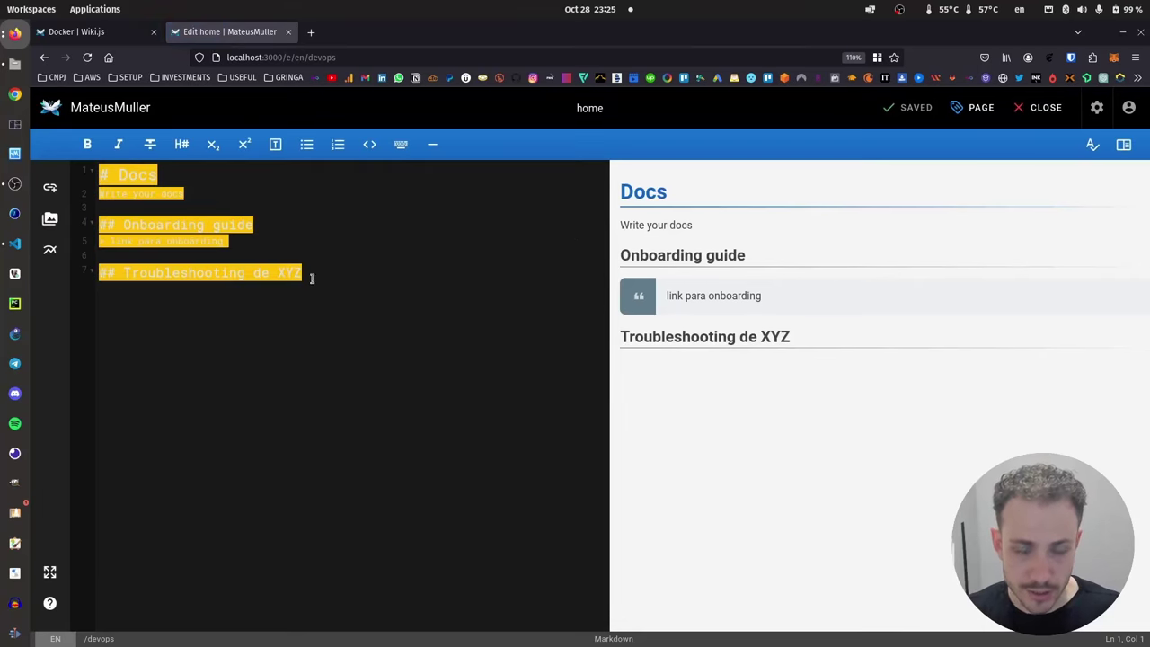
pyautogui.click(332, 284)
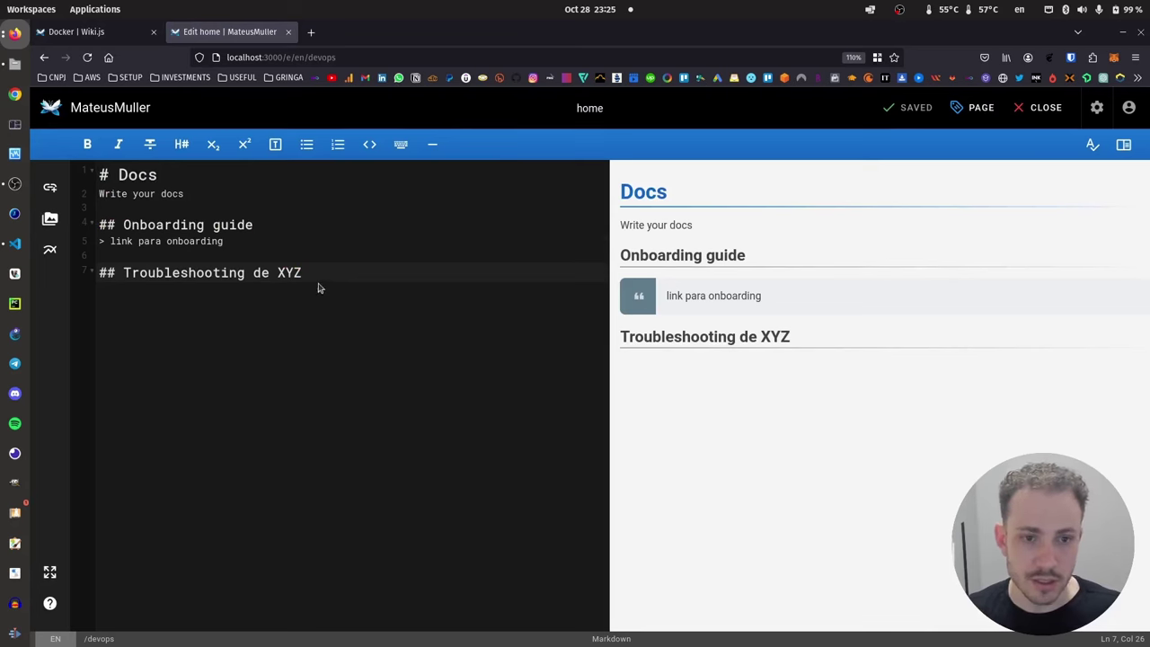
pyautogui.hotkey('ctrl', 'a')
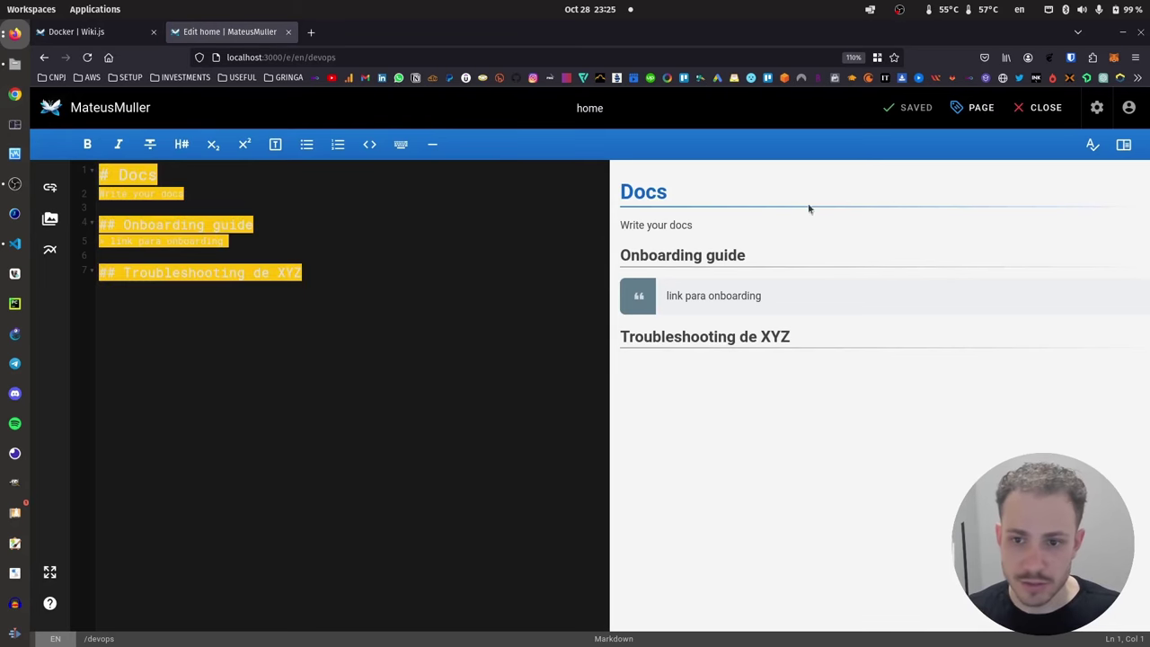
pyautogui.click(552, 320)
pyautogui.press('Return')
pyautogui.press('Return')
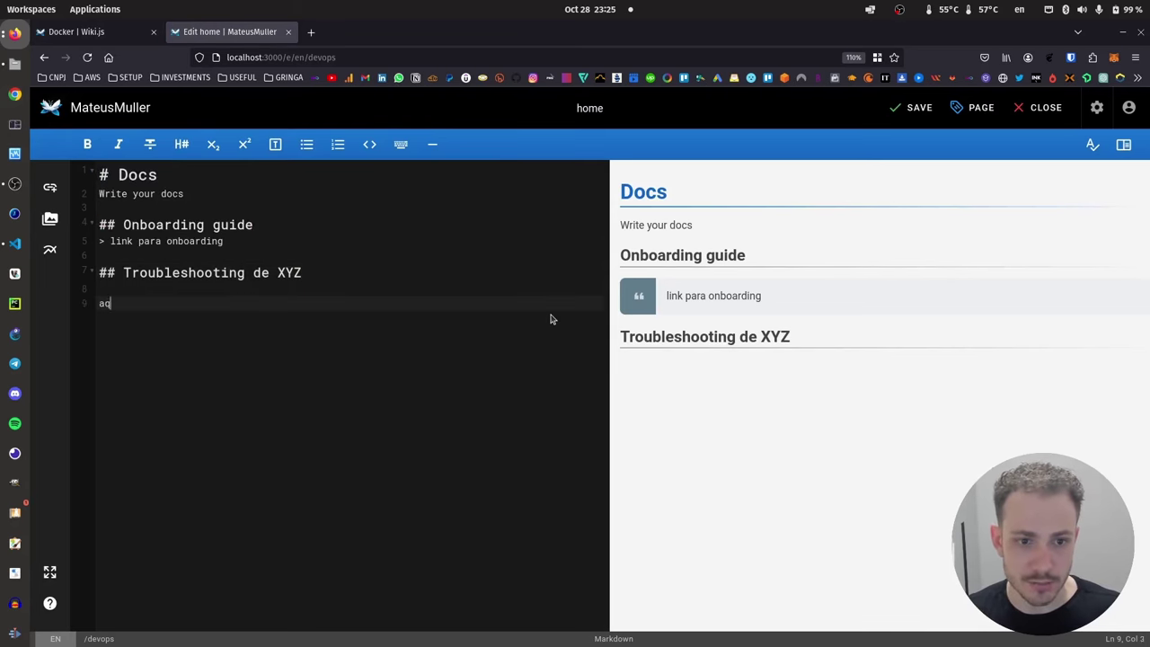
pyautogui.moveTo(674, 369); pyautogui.dragTo(257, 339)
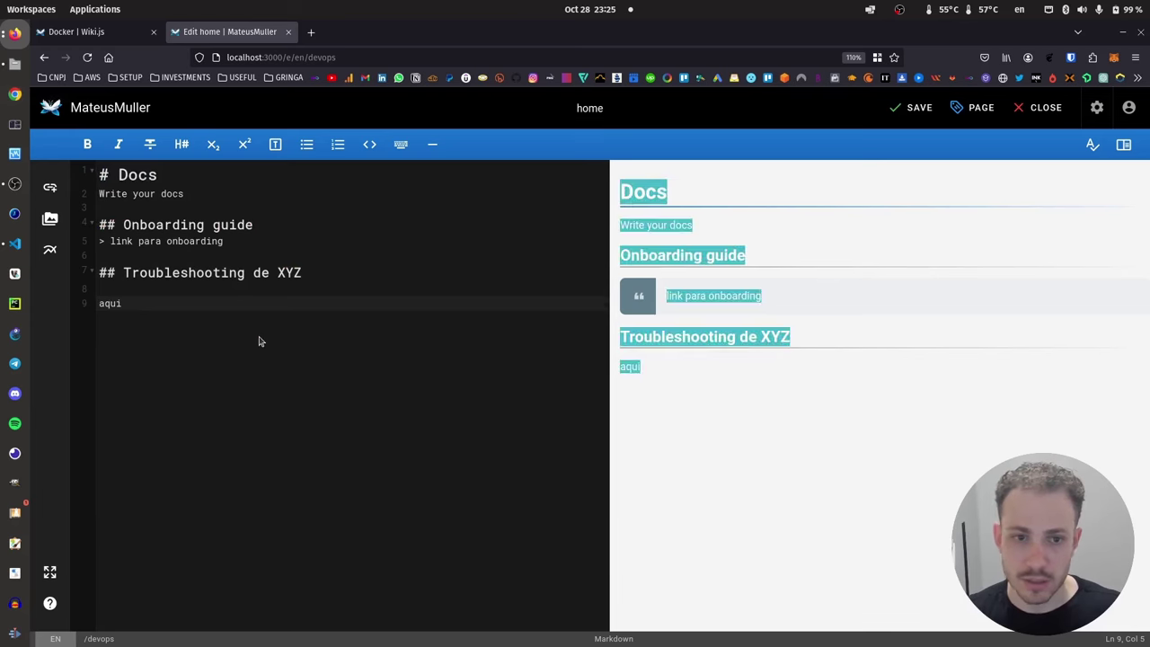
pyautogui.click(257, 339)
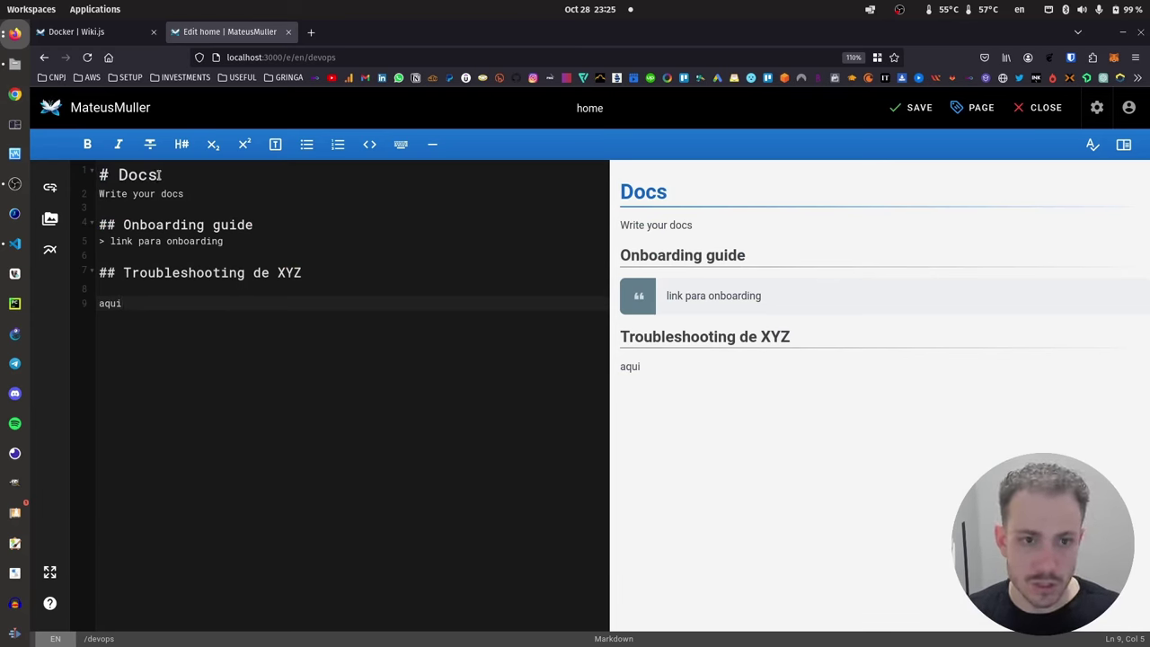
# Make the word "aqui" under the Troubleshooting heading bold, and check the wiki's assets without inserting a file.
pyautogui.moveTo(123, 305); pyautogui.dragTo(86, 303)
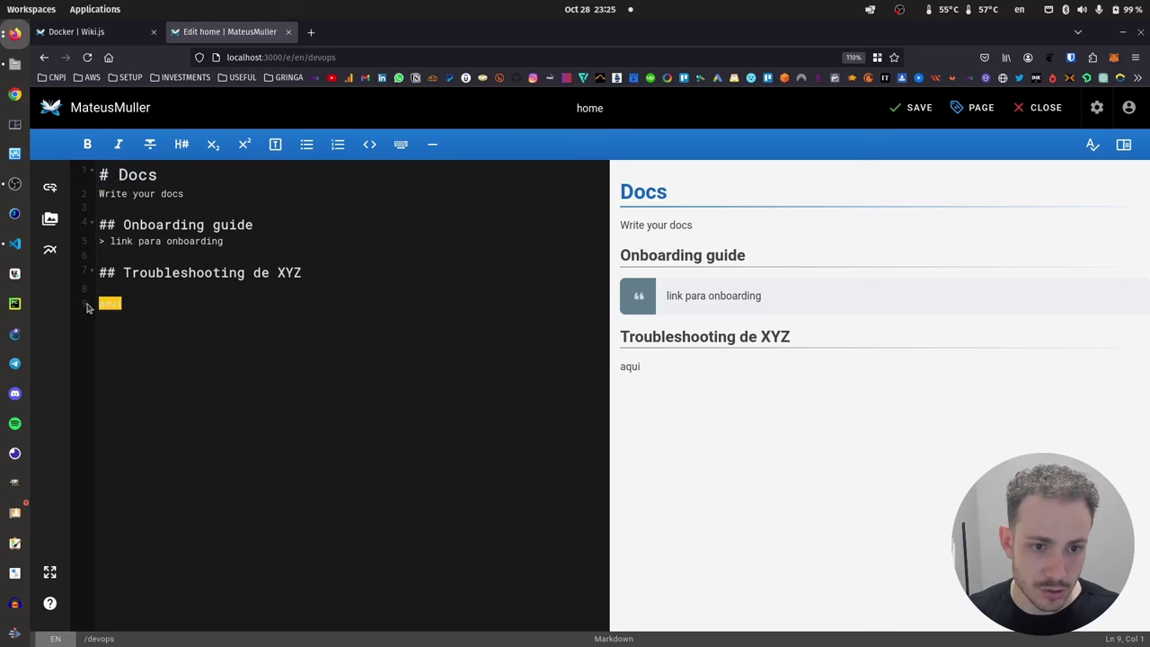
pyautogui.click(87, 145)
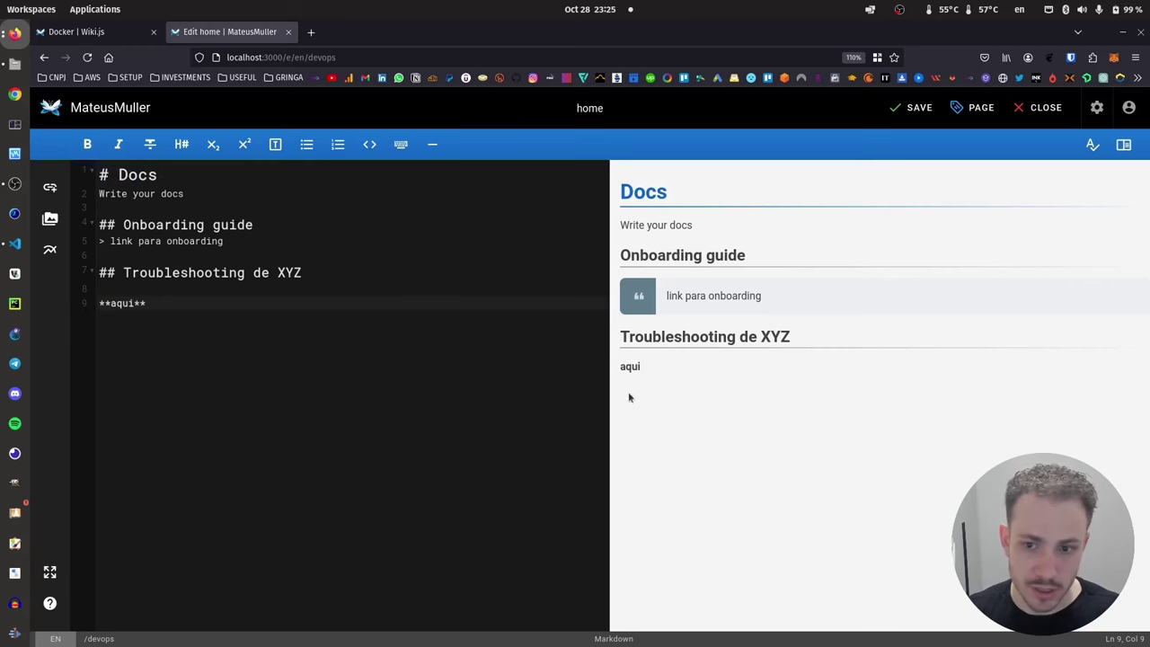
pyautogui.moveTo(620, 369); pyautogui.dragTo(648, 369)
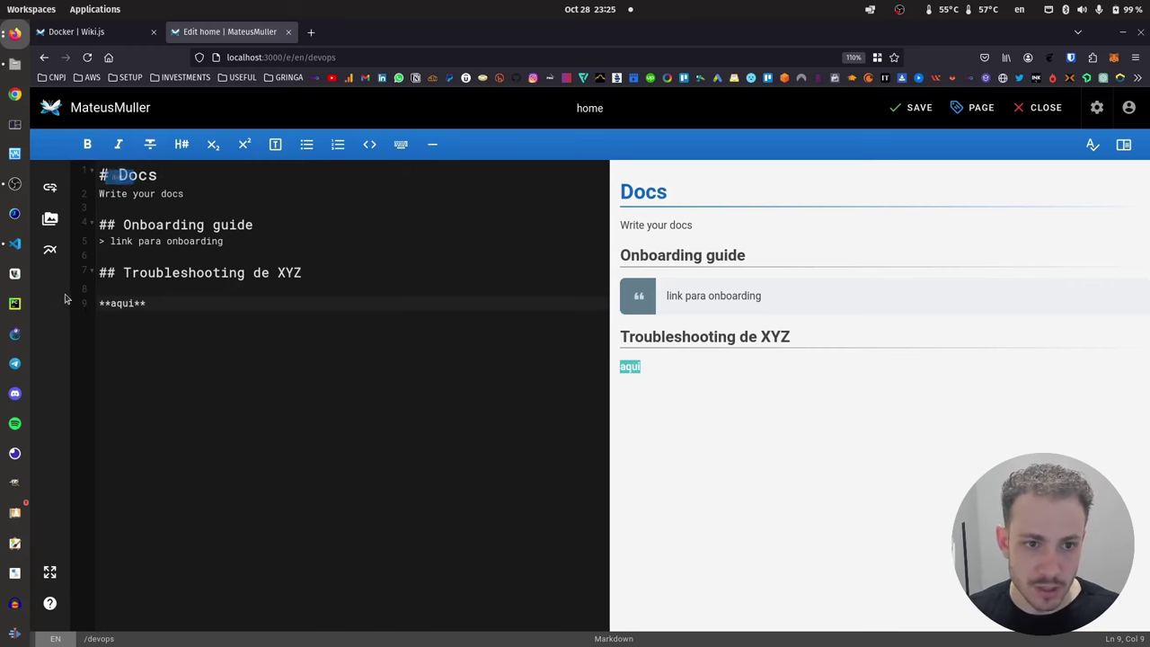
pyautogui.click(49, 219)
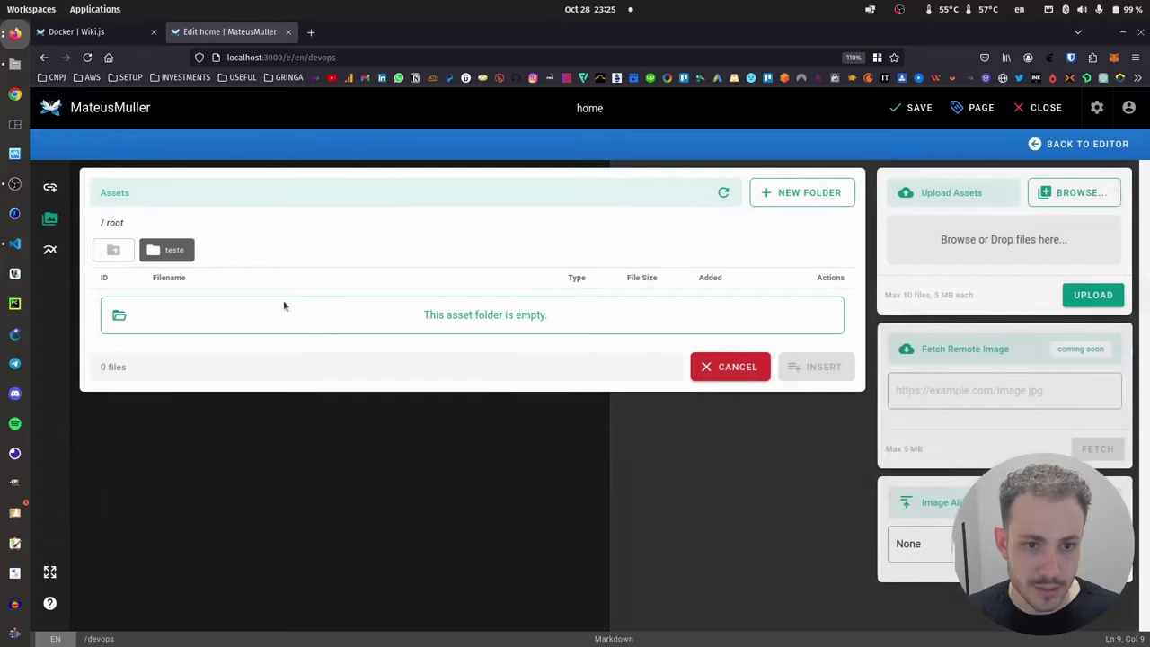
pyautogui.click(726, 367)
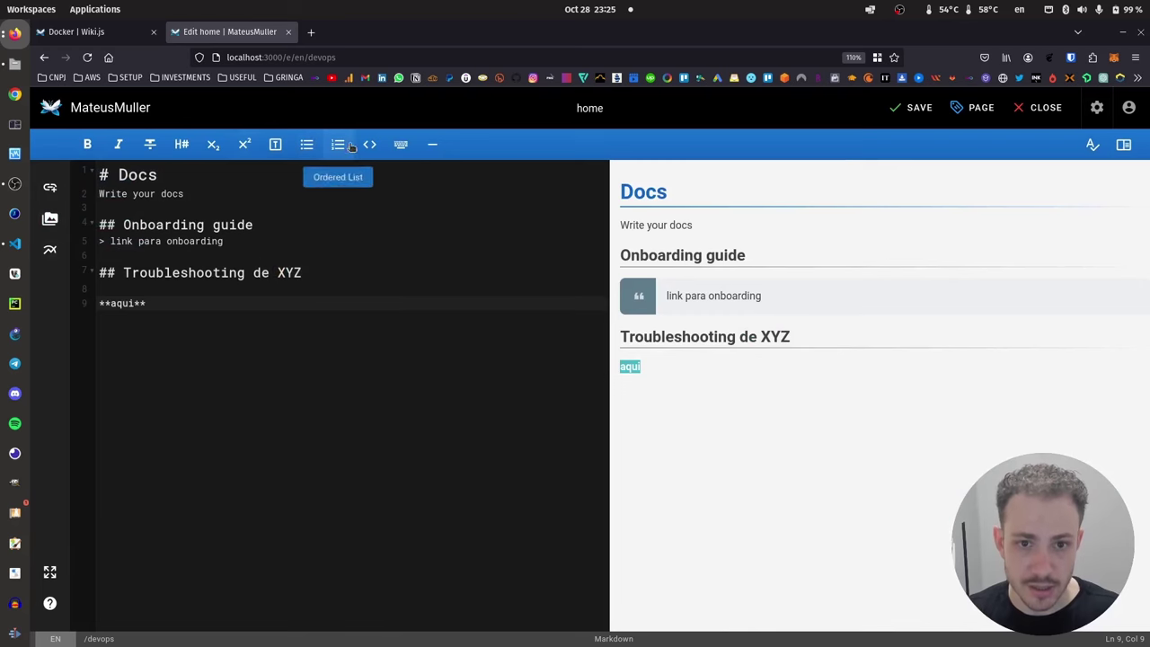
# Add a success-style blockquote with the text "teste" below the bold "aqui" line and save the page.
pyautogui.press('Return')
pyautogui.press('Return')
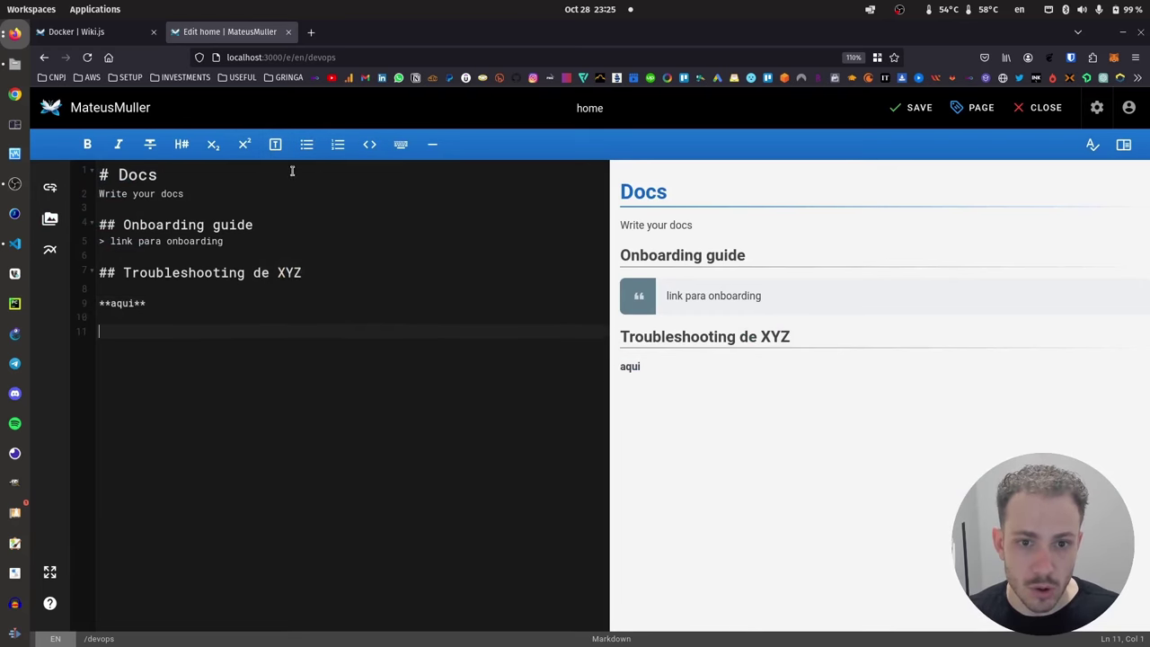
pyautogui.moveTo(283, 146)
pyautogui.click(352, 240)
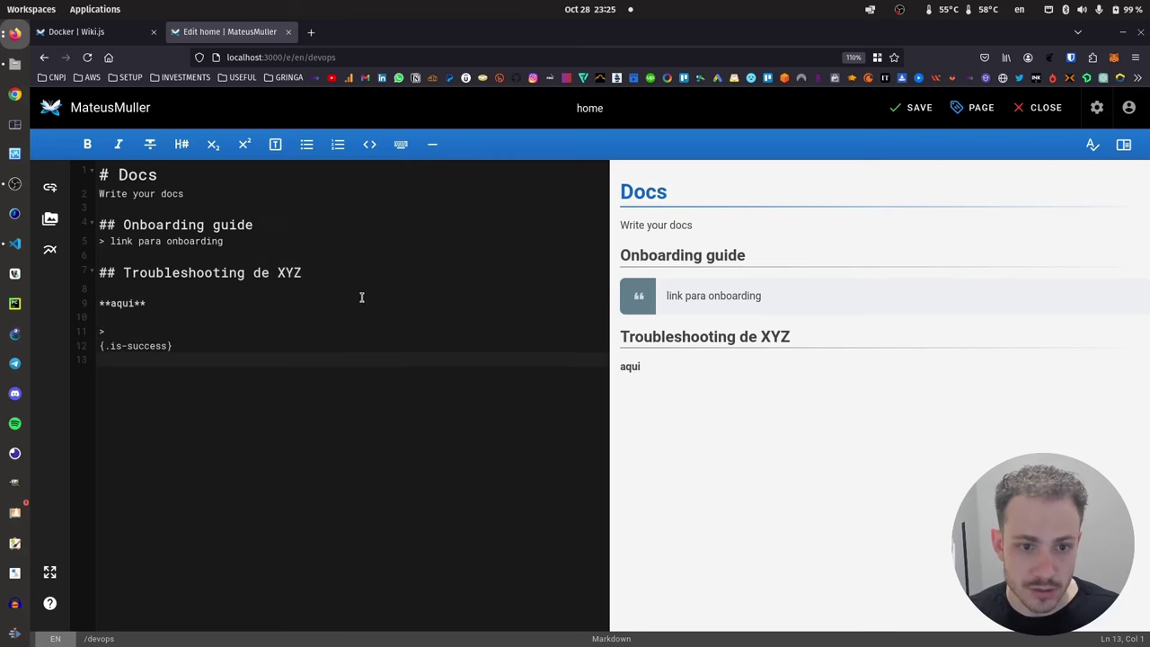
pyautogui.click(135, 330)
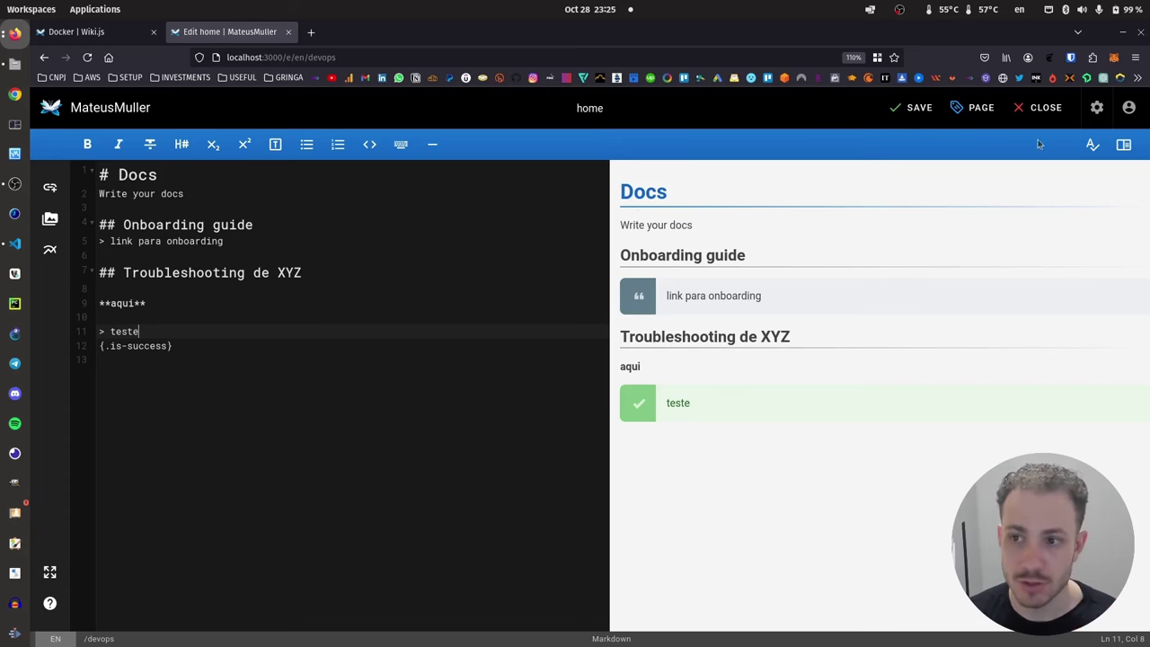
pyautogui.click(908, 109)
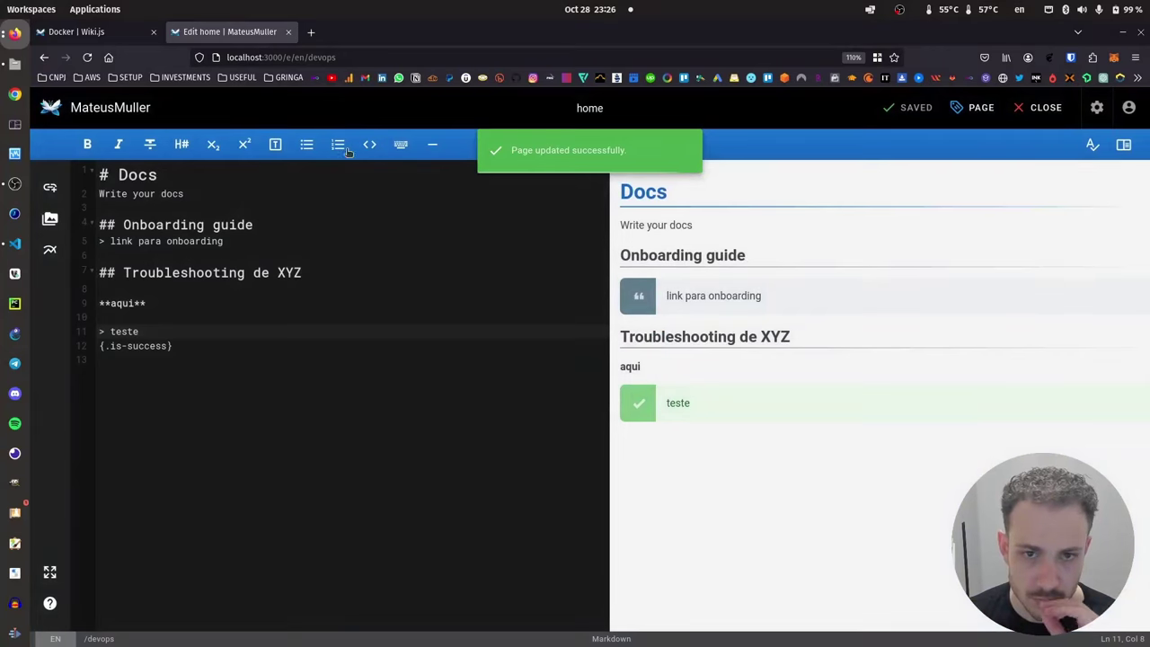
# From the wiki's home page, search for "devops" and open the matching page to review its rendered content.
pyautogui.click(59, 106)
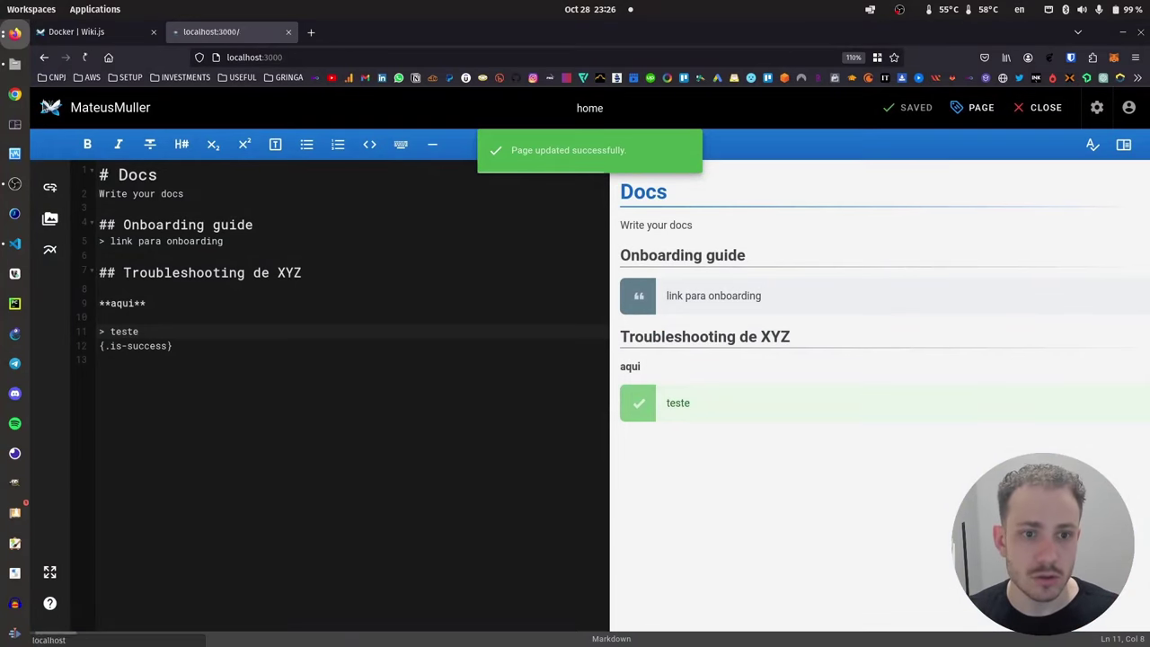
pyautogui.click(683, 110)
pyautogui.write('devops')
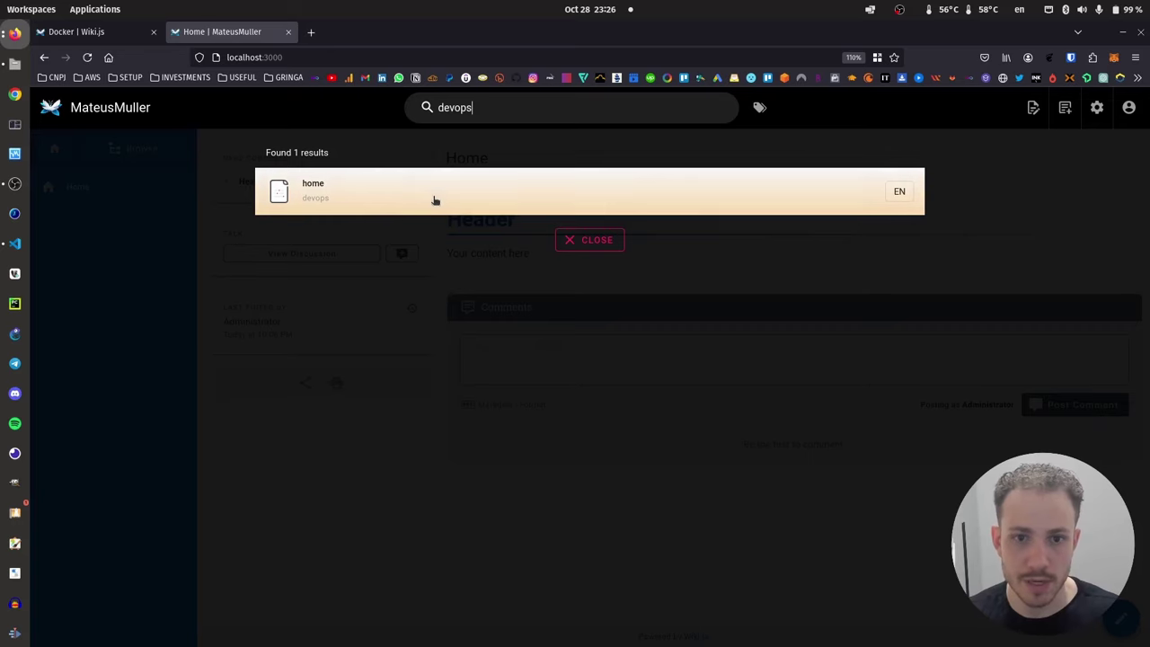
pyautogui.click(498, 175)
pyautogui.scroll(-1, 519, 167)
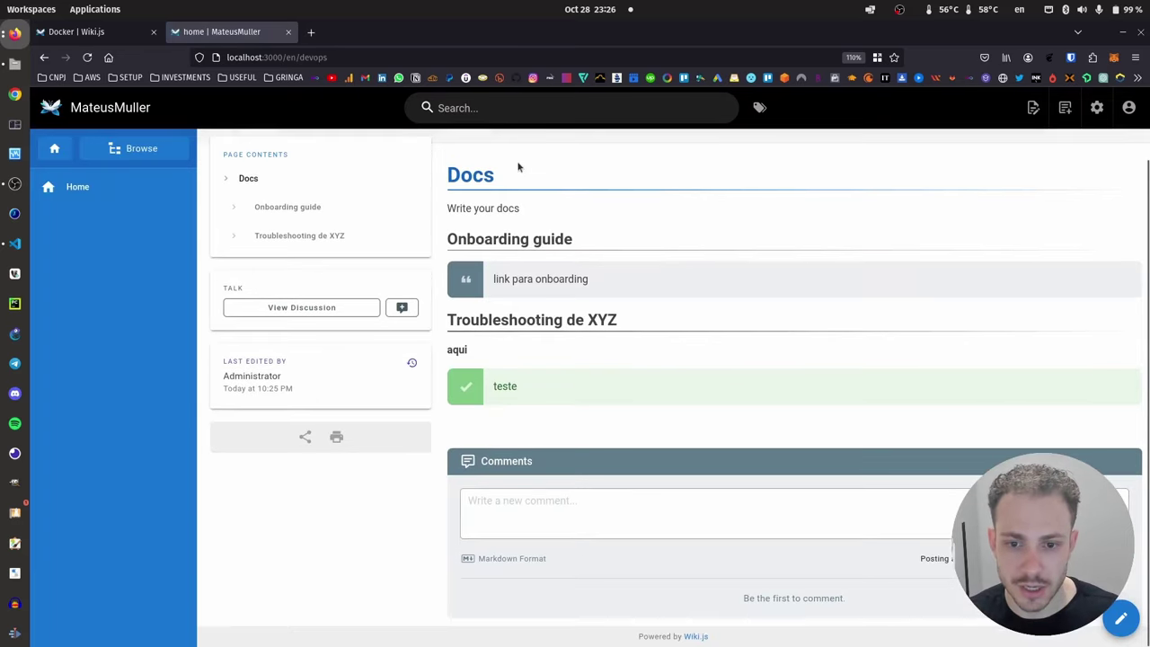
pyautogui.scroll(1, 580, 295)
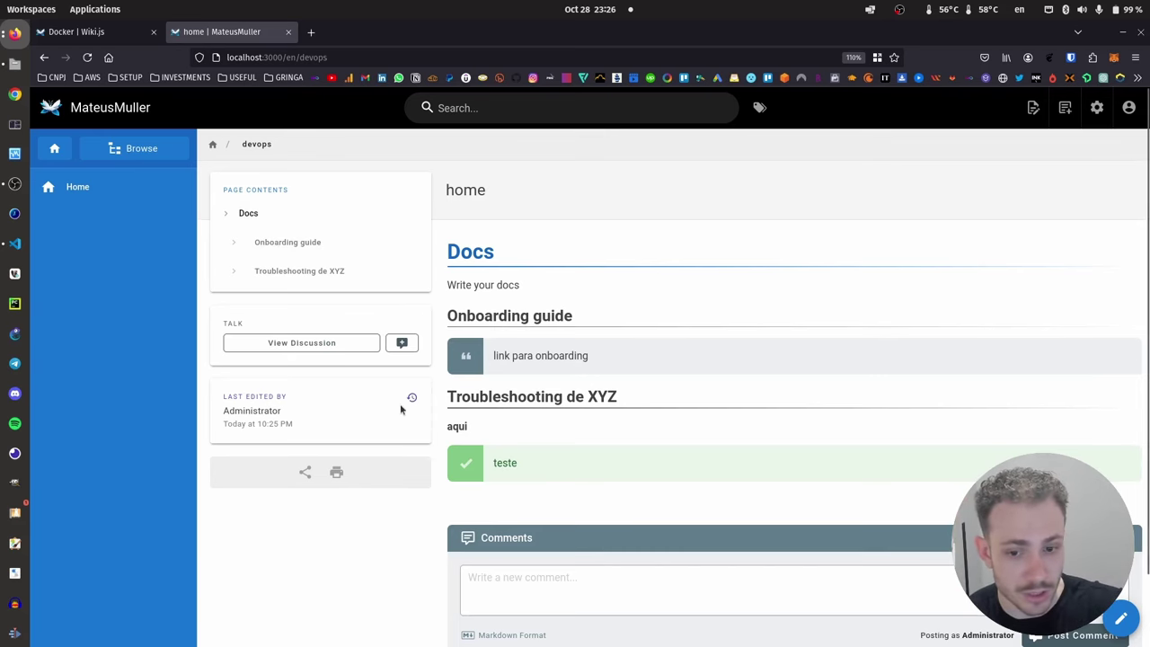
# Check the comment section of the devops page and return to the wiki's home page.
pyautogui.scroll(-2, 539, 503)
pyautogui.click(715, 550)
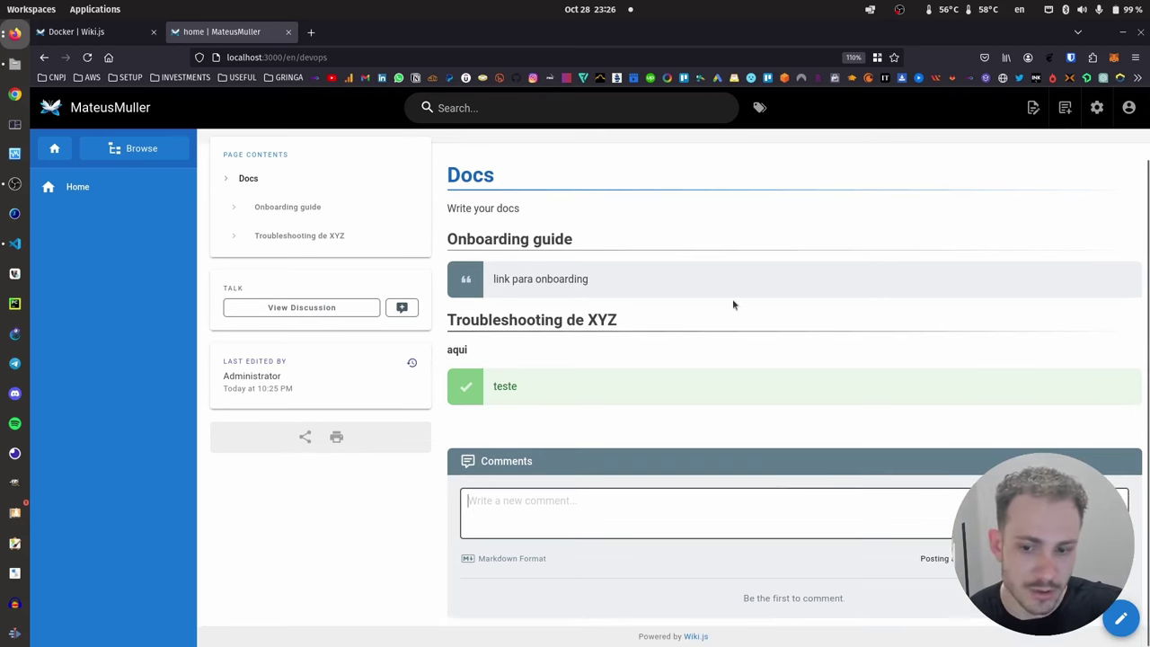
pyautogui.scroll(2, 789, 336)
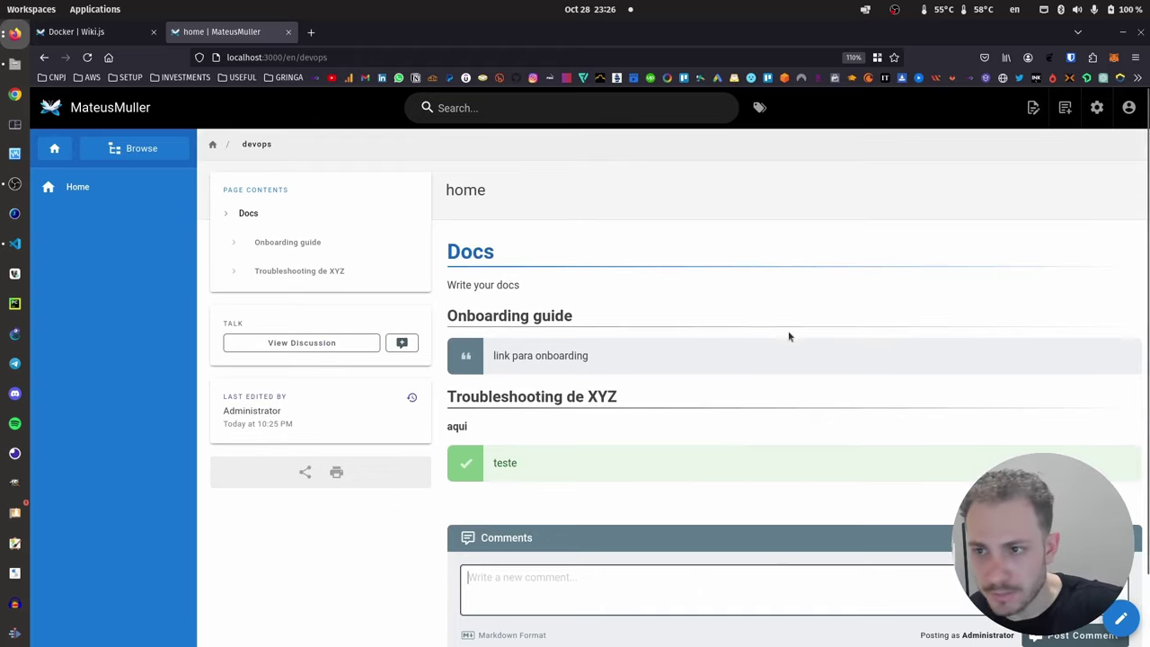
pyautogui.click(59, 148)
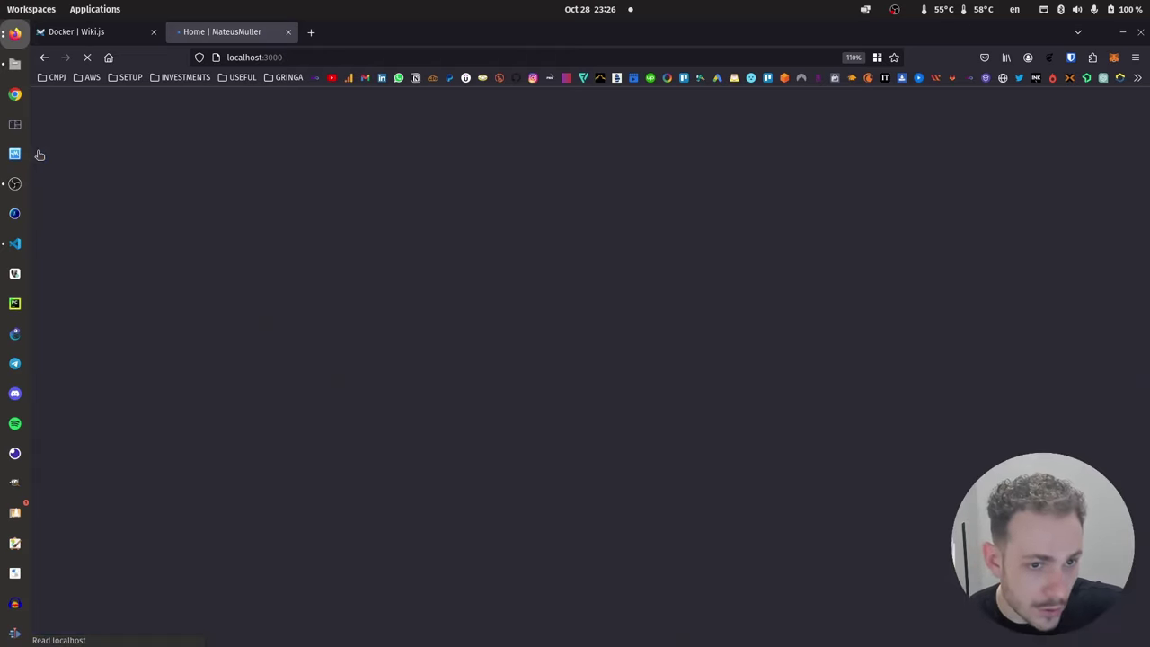